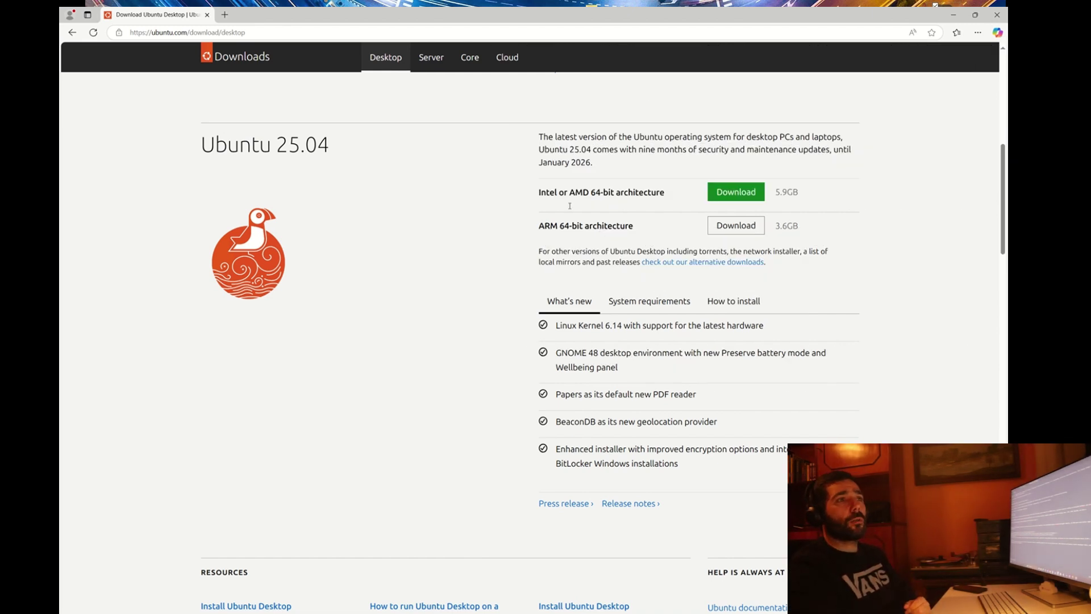
- Highlight the Intel/AMD 64-bit and ARM 64-bit architecture labels, then scroll up to 24.04.2 LTS
drag(539, 193, 655, 195)
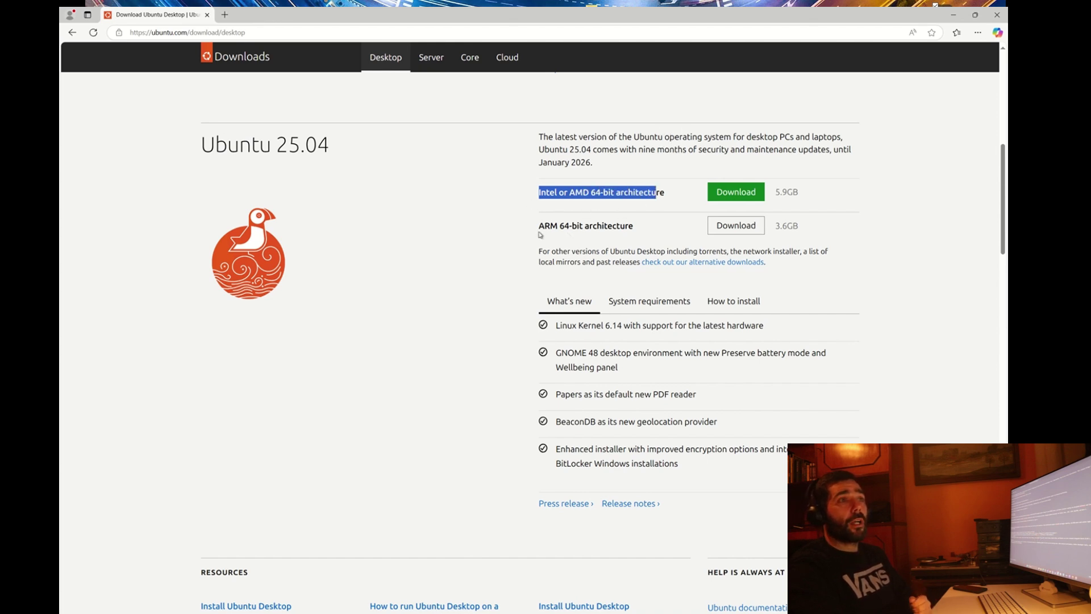
drag(538, 227, 640, 231)
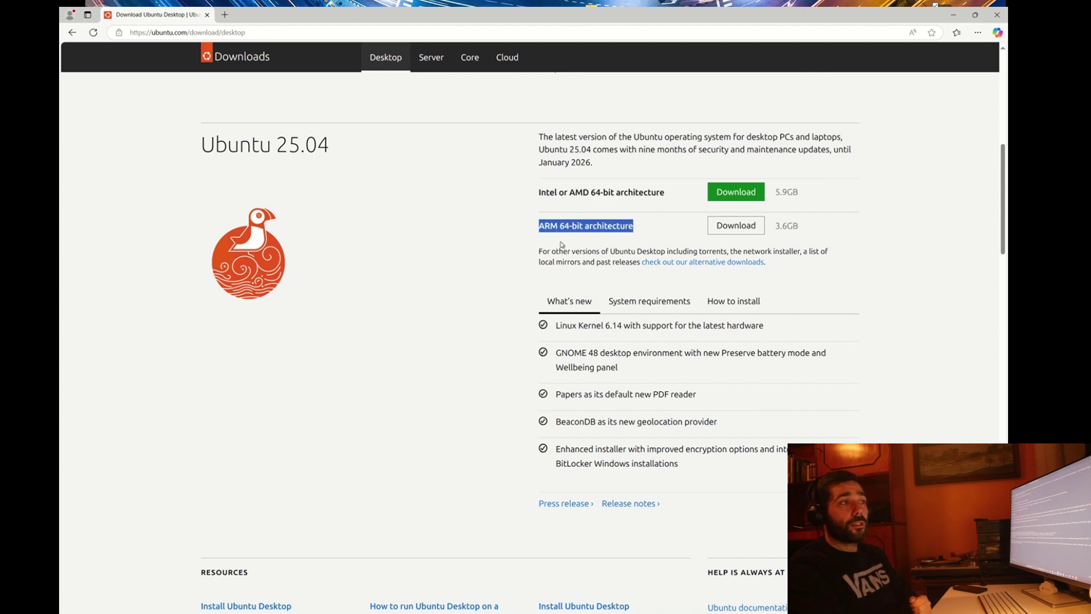
click(555, 278)
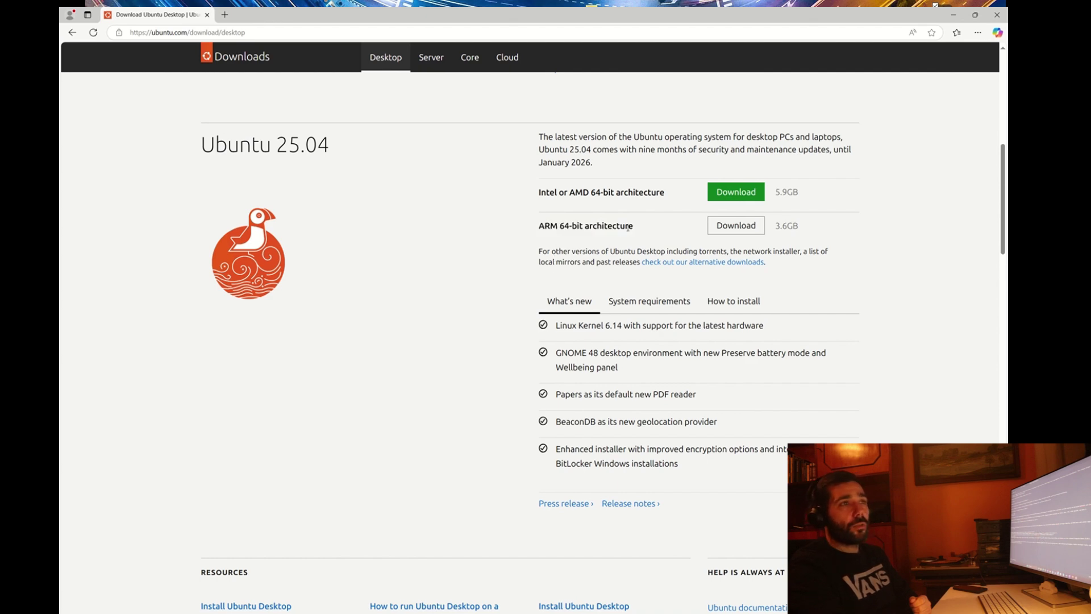
drag(607, 229, 603, 227)
scroll(499, 269, up, 7)
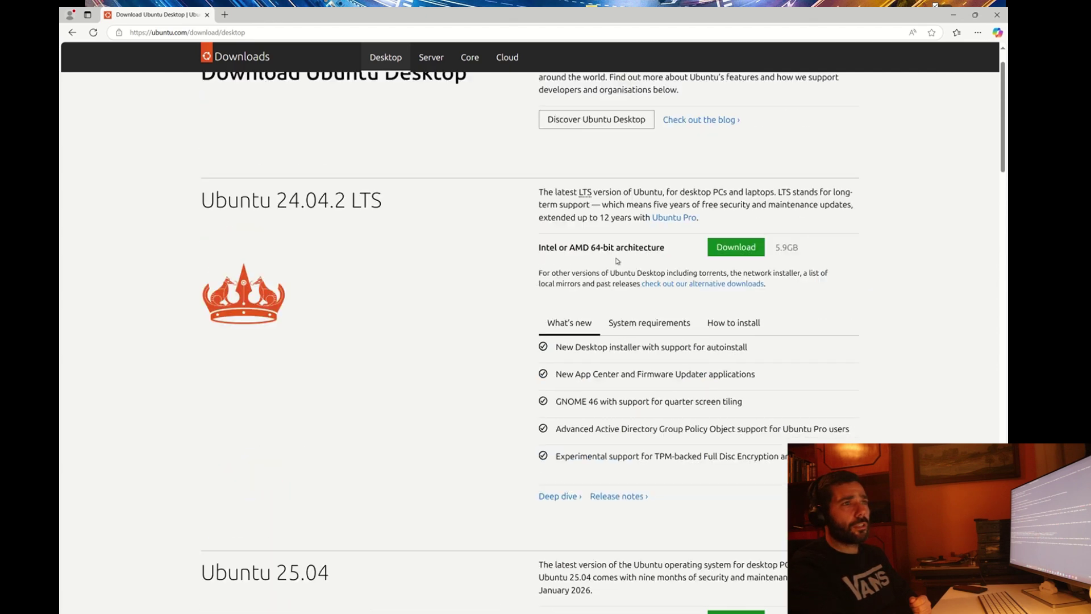
- Scroll back down to 25.04, point out its ARM 64-bit label, and switch to the Hyper-V VM
drag(329, 208, 277, 204)
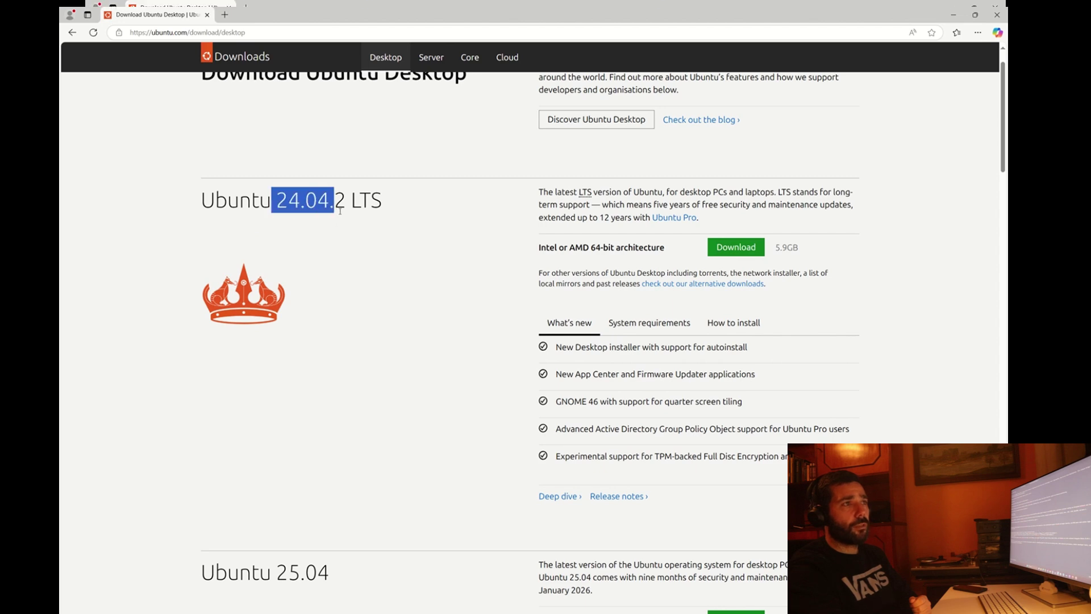
scroll(456, 255, down, 2)
scroll(597, 221, down, 5)
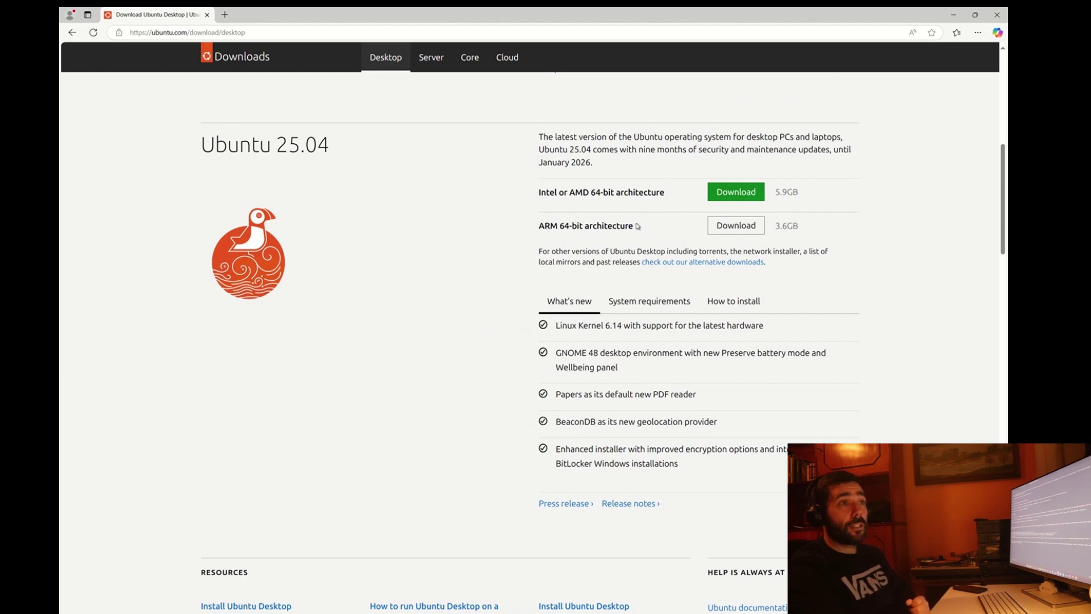
drag(637, 226, 539, 228)
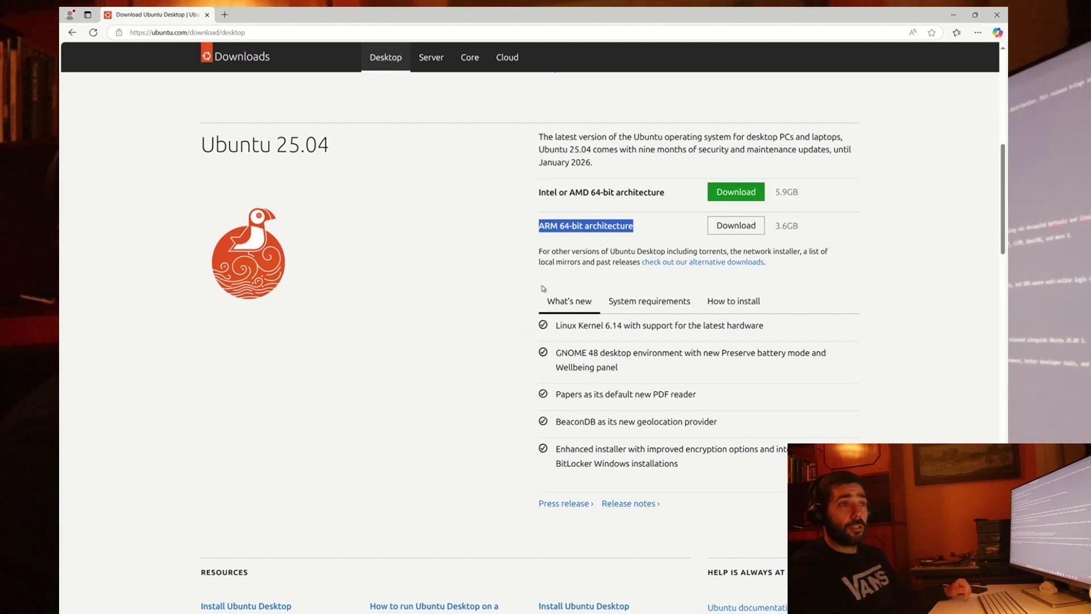
click(554, 233)
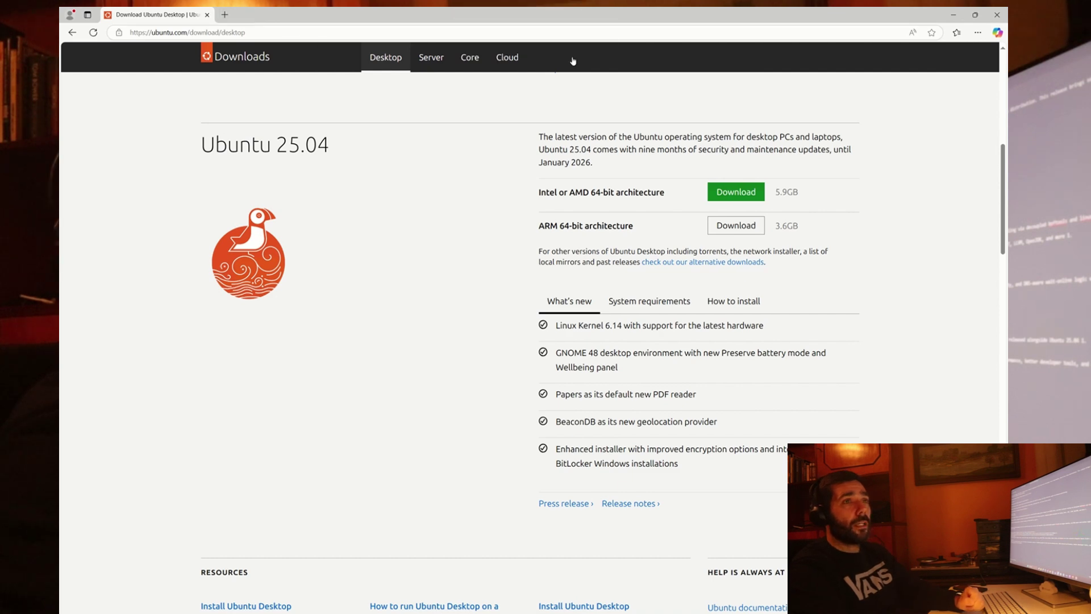
click(953, 15)
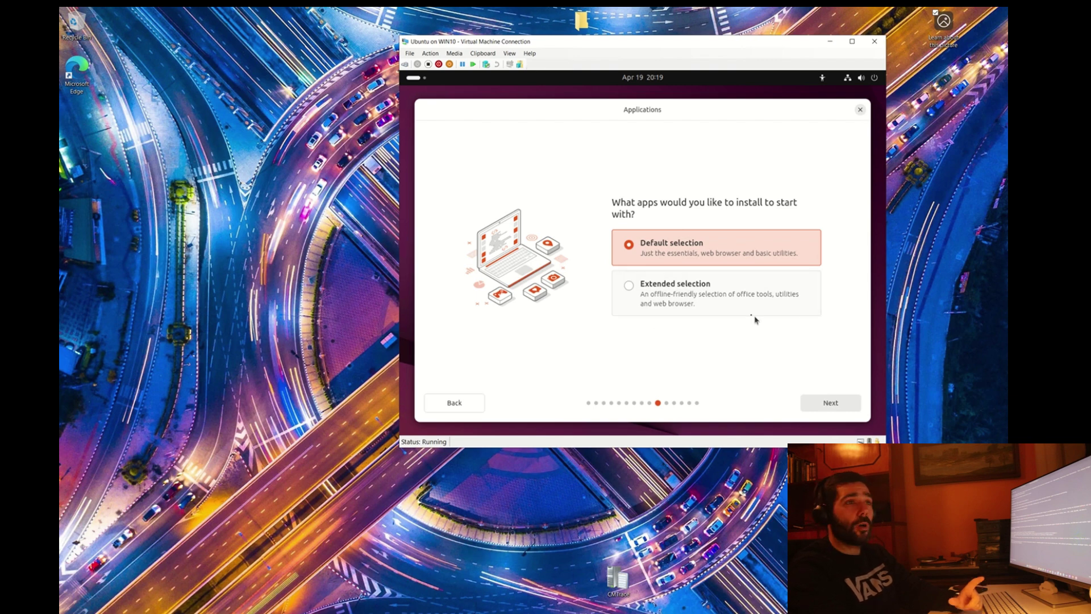
- Keep the default app selection and leave the extra media format support unchecked
click(831, 403)
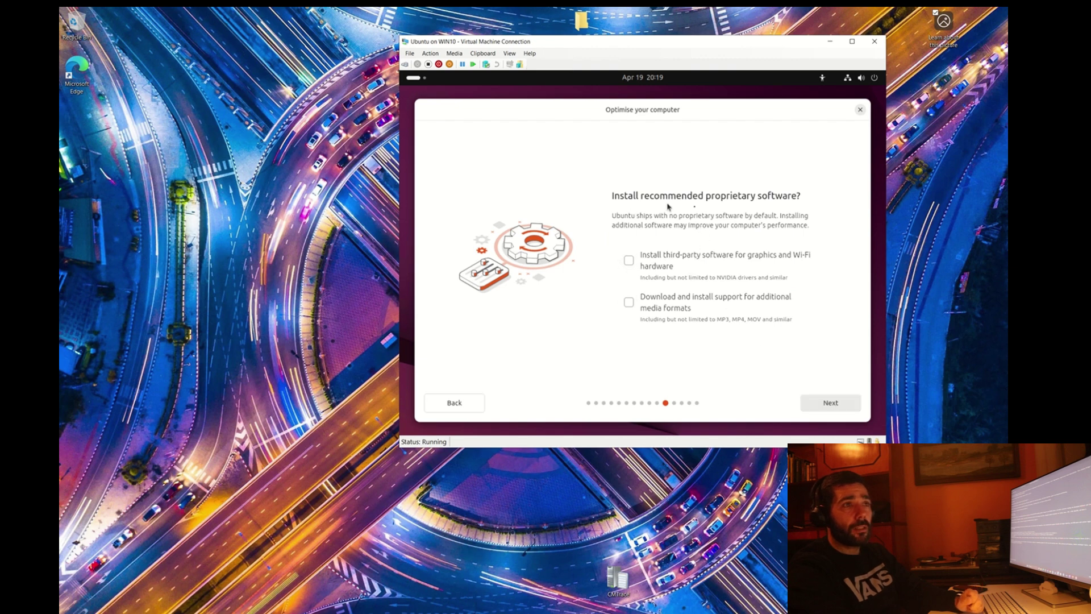
click(668, 308)
click(676, 310)
click(819, 405)
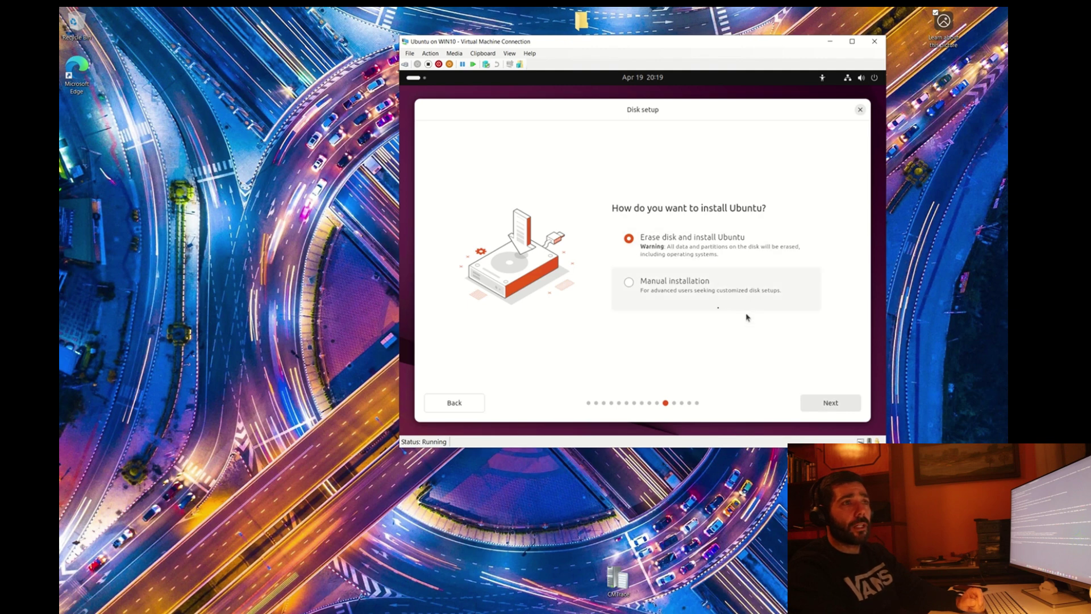
- Choose Erase disk and install Ubuntu instead of manual partitioning, keeping No encryption
click(673, 298)
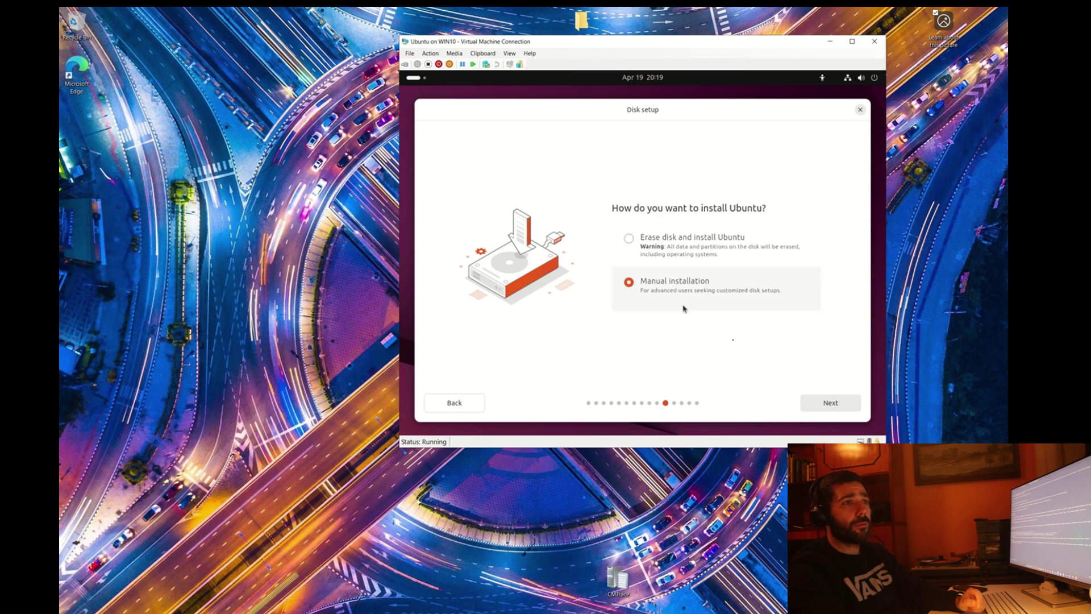
click(821, 405)
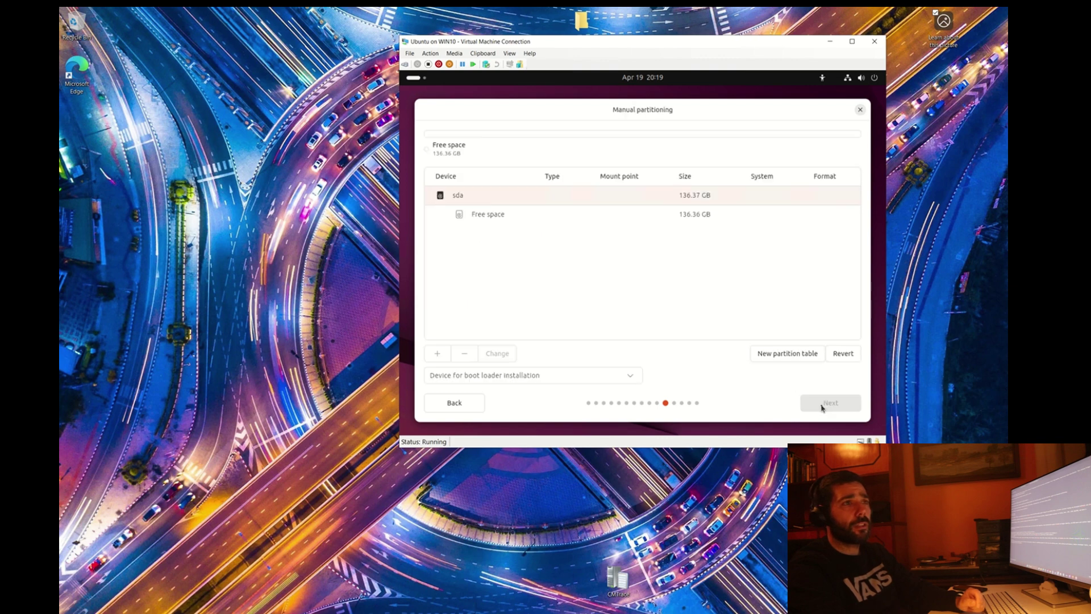
click(474, 409)
click(665, 239)
click(828, 405)
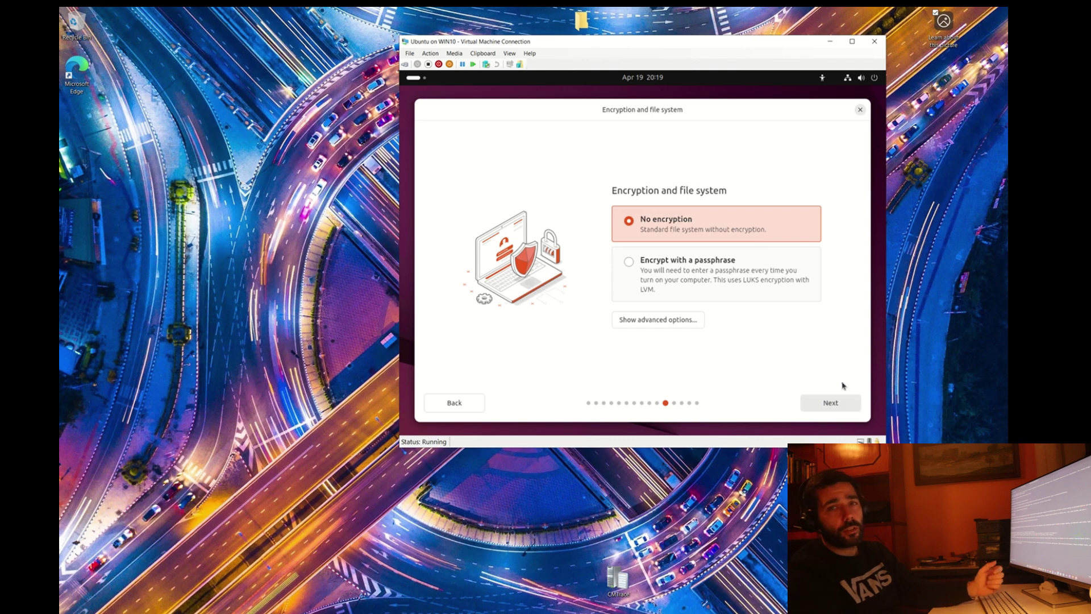
click(831, 404)
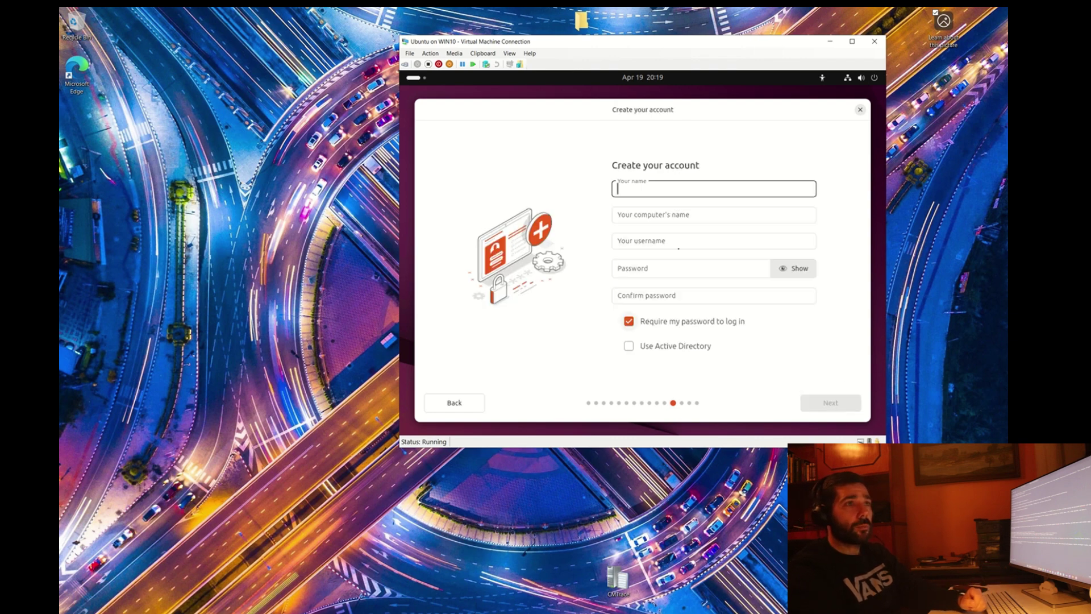
- Enter the account holder's name, then type the password and its confirmation
text(joao)
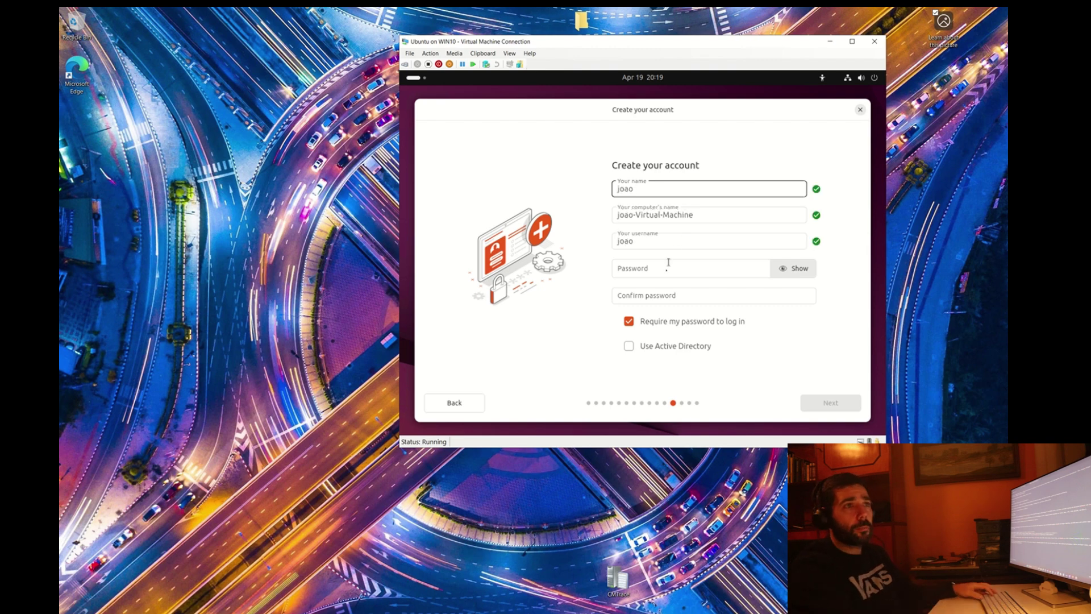
click(667, 267)
text(************)
click(673, 290)
text(**************)
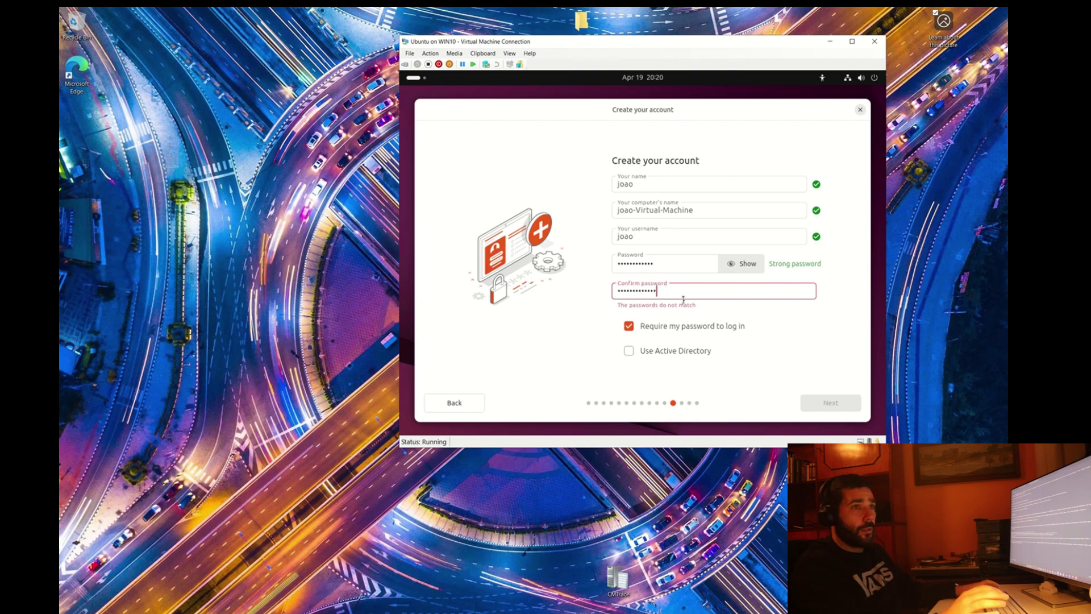
- Retype the password in both fields so they match, and move on to timezone selection
key(shift+Left)
key(shift+Left)
key(shift+Left)
key(shift+Left)
key(shift+Left)
key(shift+Left)
click(665, 264)
text(**************)
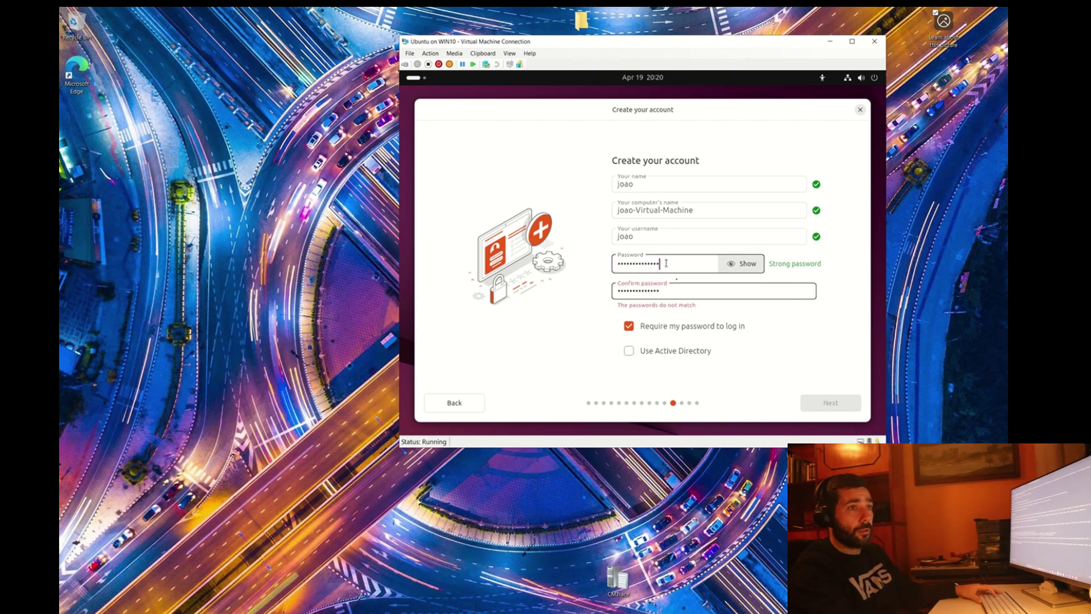
key(ctrl+a)
text(************)
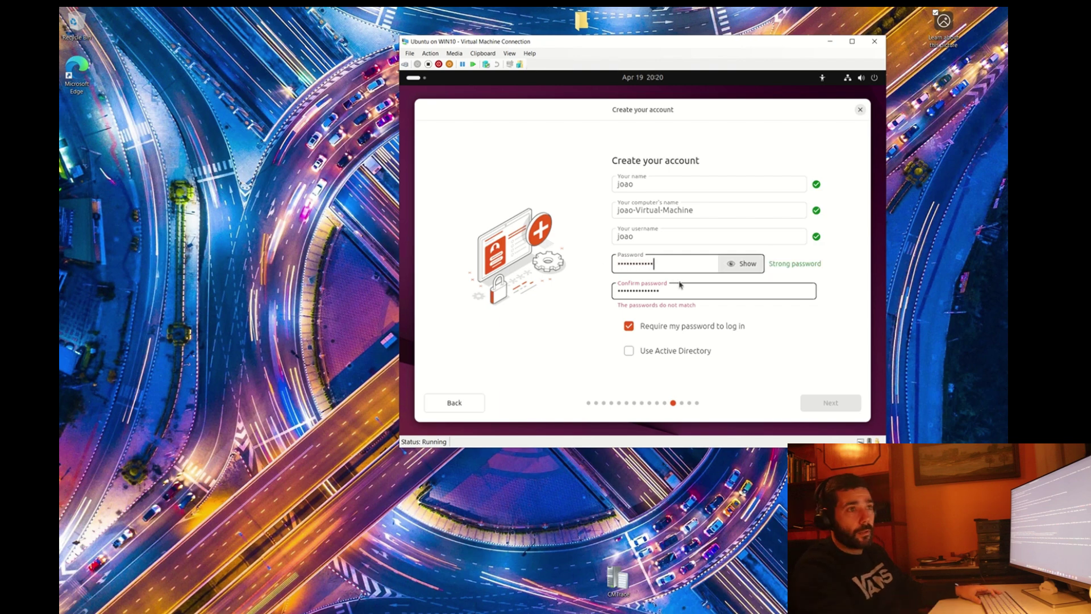
click(680, 285)
key(ctrl+a)
text(************)
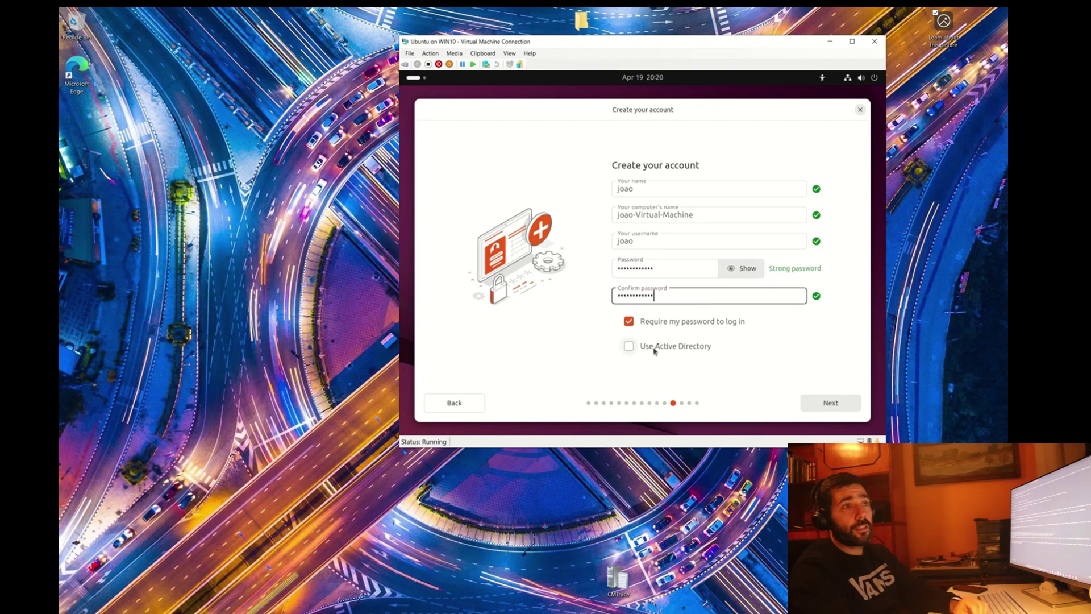
click(825, 403)
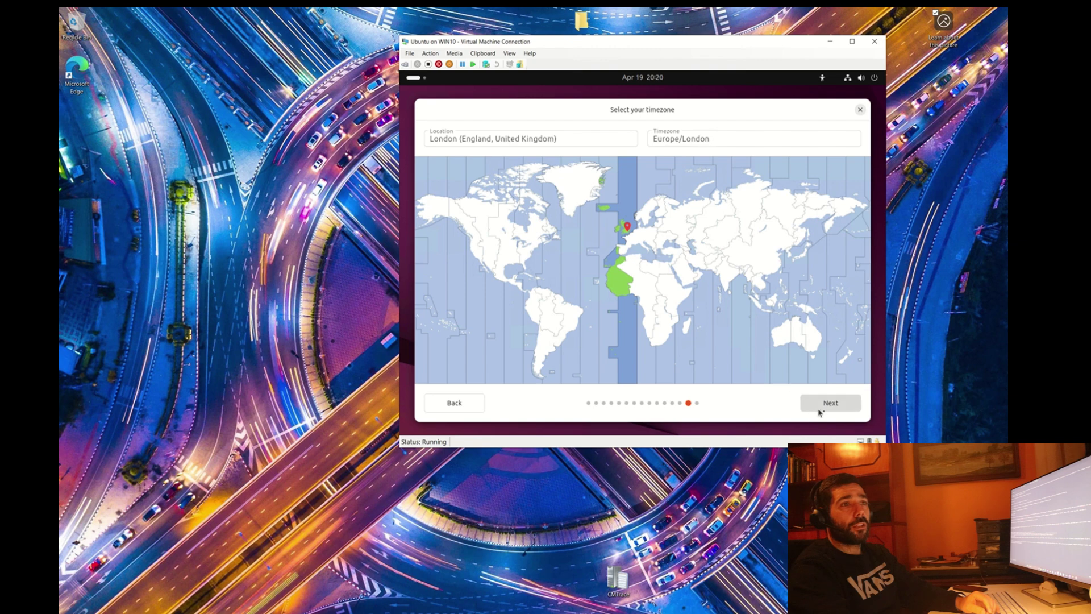
- Accept the Europe/London timezone and begin installing Ubuntu 25.04
click(822, 408)
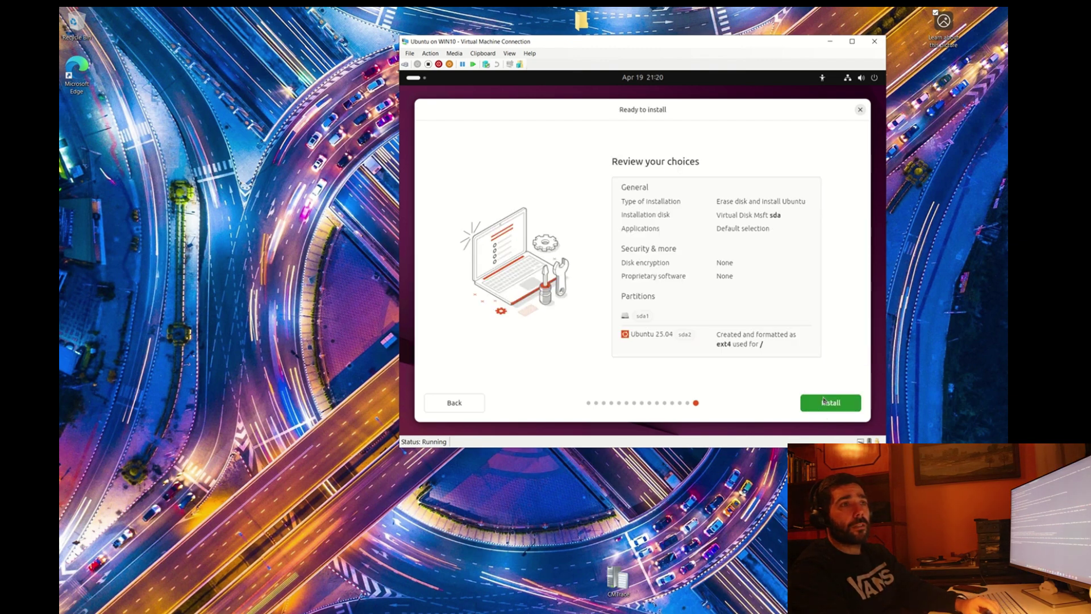
click(827, 404)
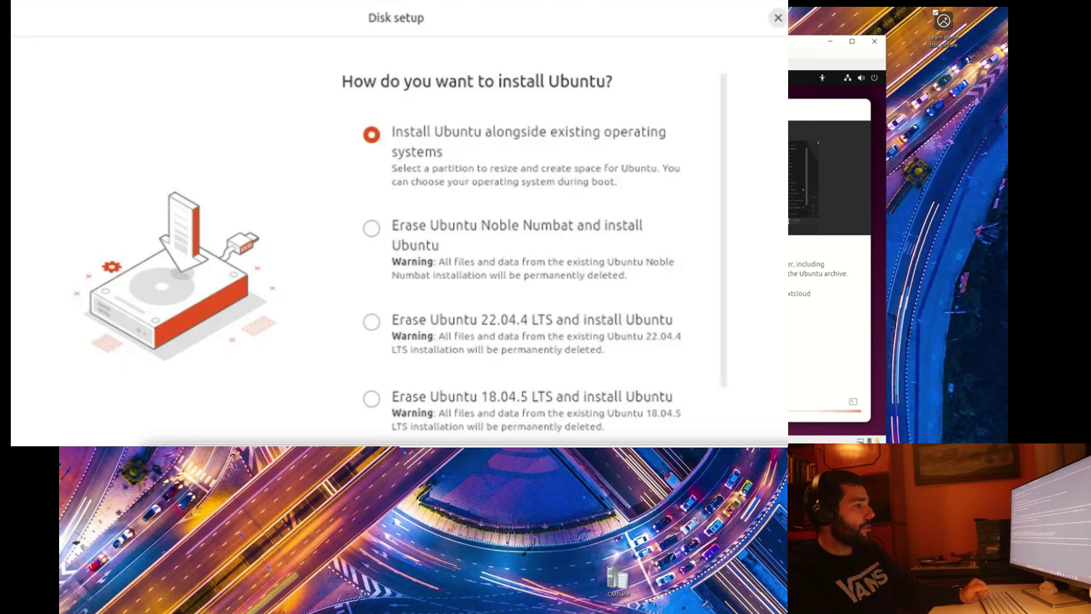
- Switch to the remote desktop session showing the freshly installed Ubuntu desktop
key(alt+Tab)
key(alt+Tab)
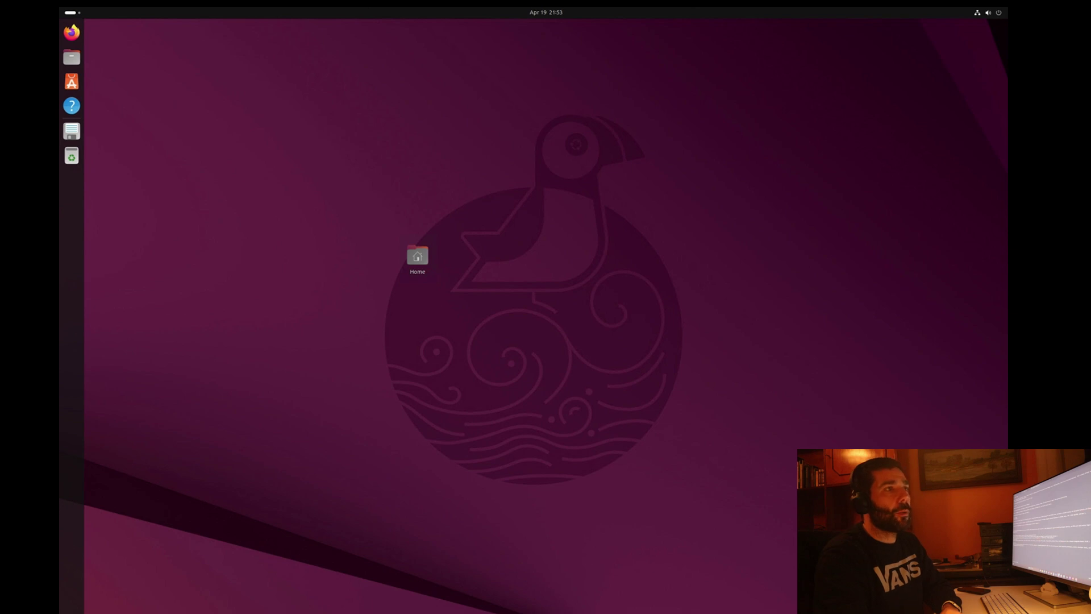
- Launch Settings from the app grid, landing on the Displays page
key(super+a)
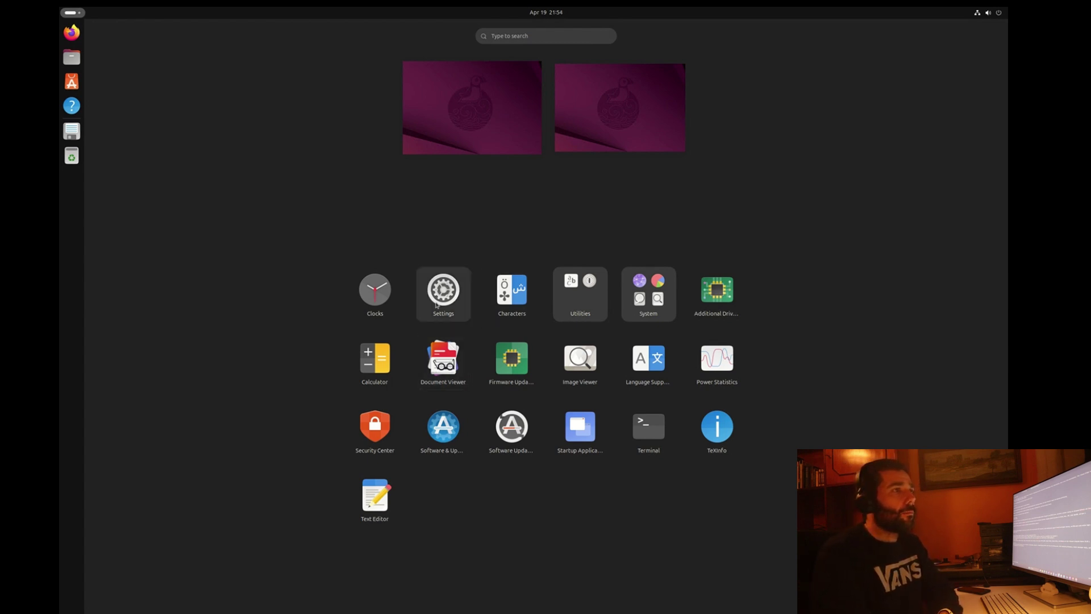
click(437, 305)
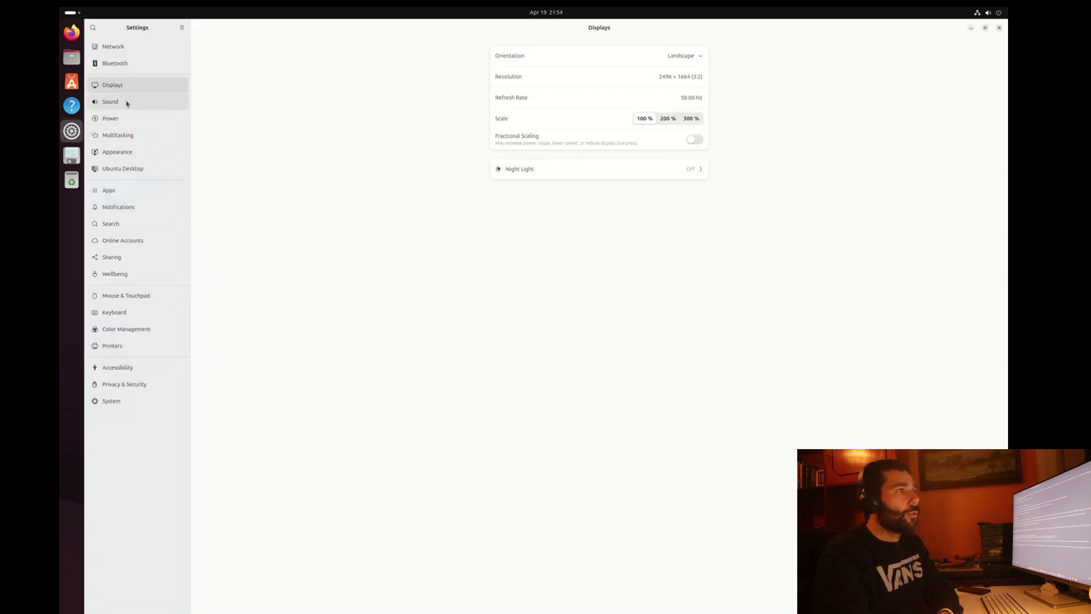
- In Wellbeing, turn on the 8-hour screen time limit without changing the daily limit
click(119, 274)
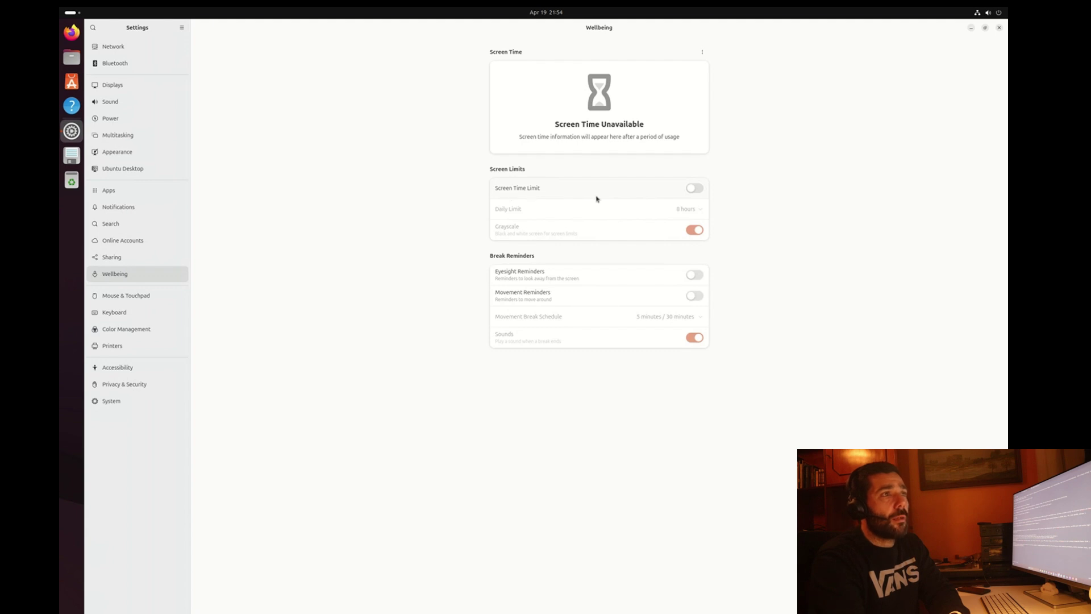
click(693, 191)
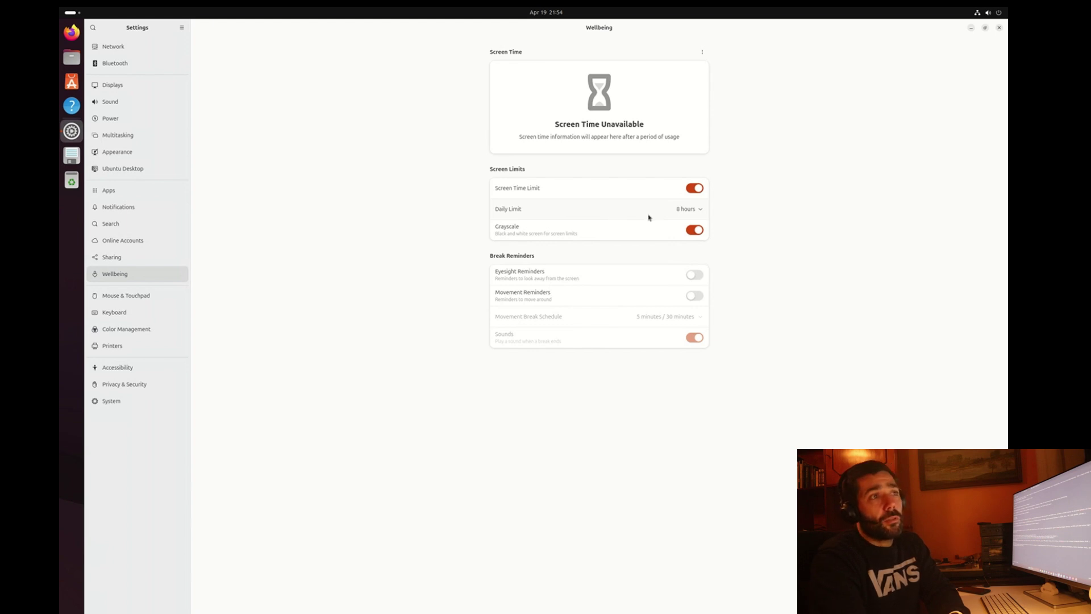
click(686, 216)
click(686, 217)
click(686, 212)
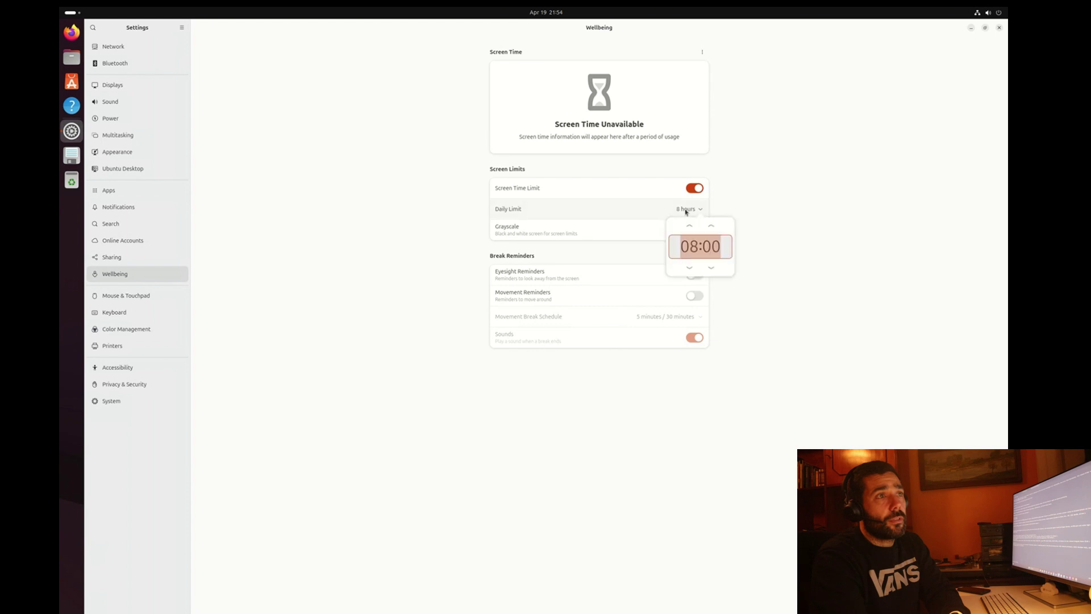
click(413, 203)
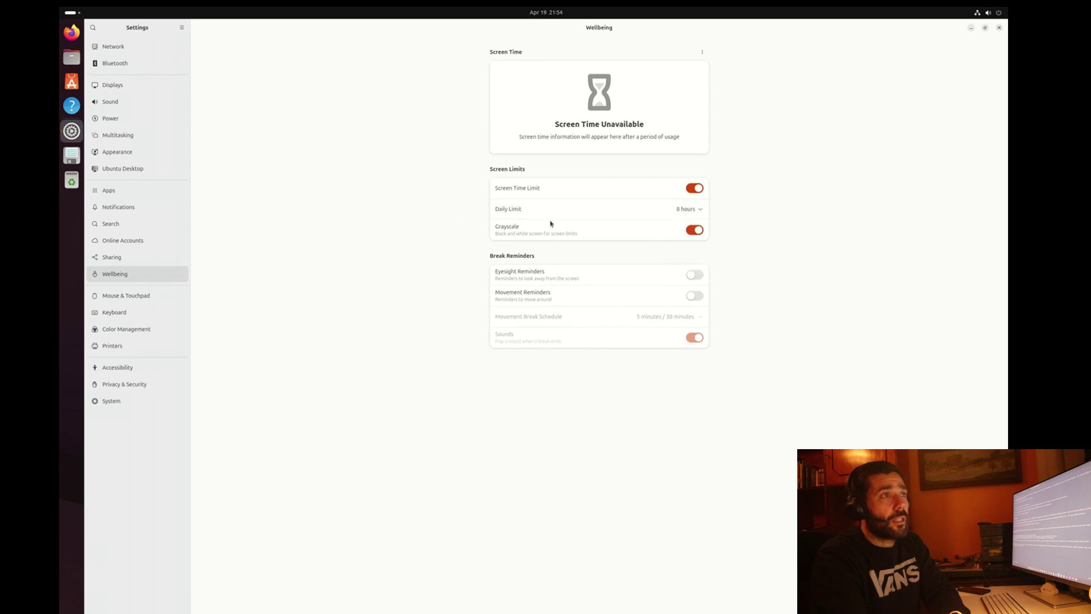
- Keep grayscale on and enable eyesight and movement reminders, leaving the break schedule unchanged
click(523, 236)
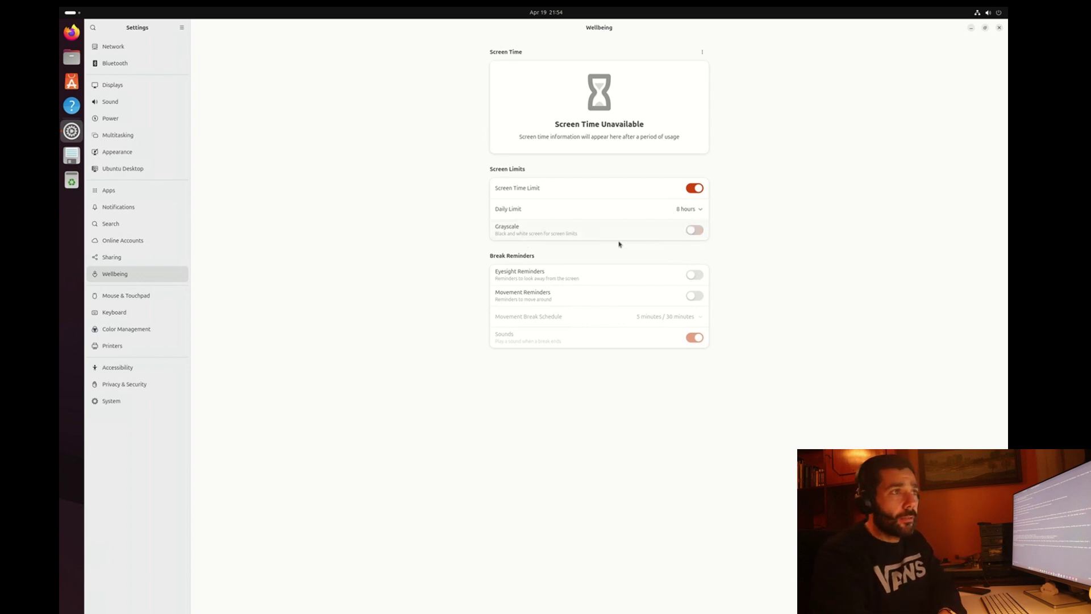
click(693, 231)
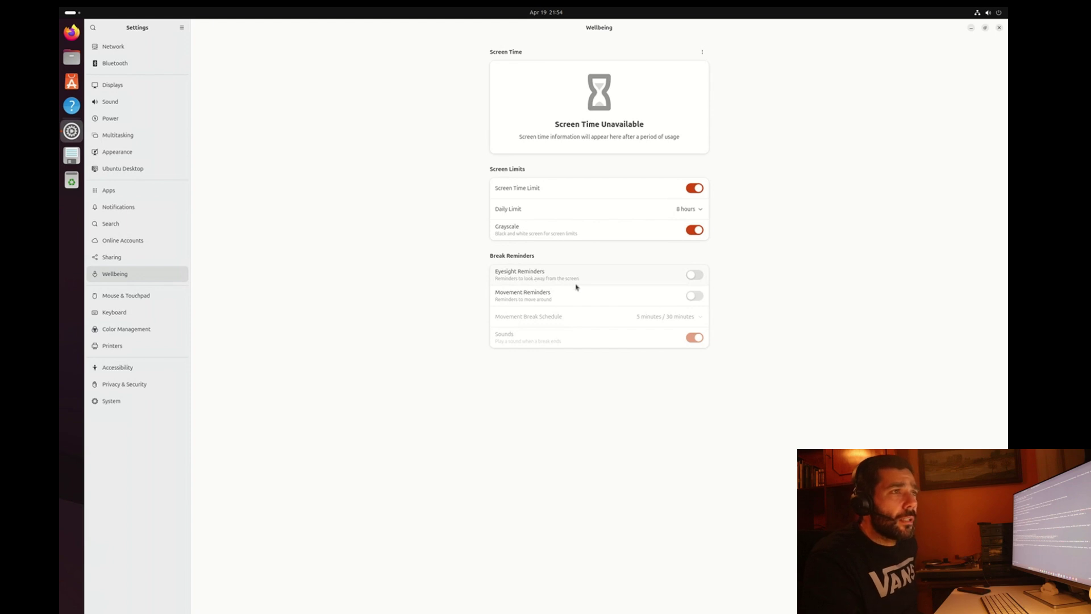
click(694, 275)
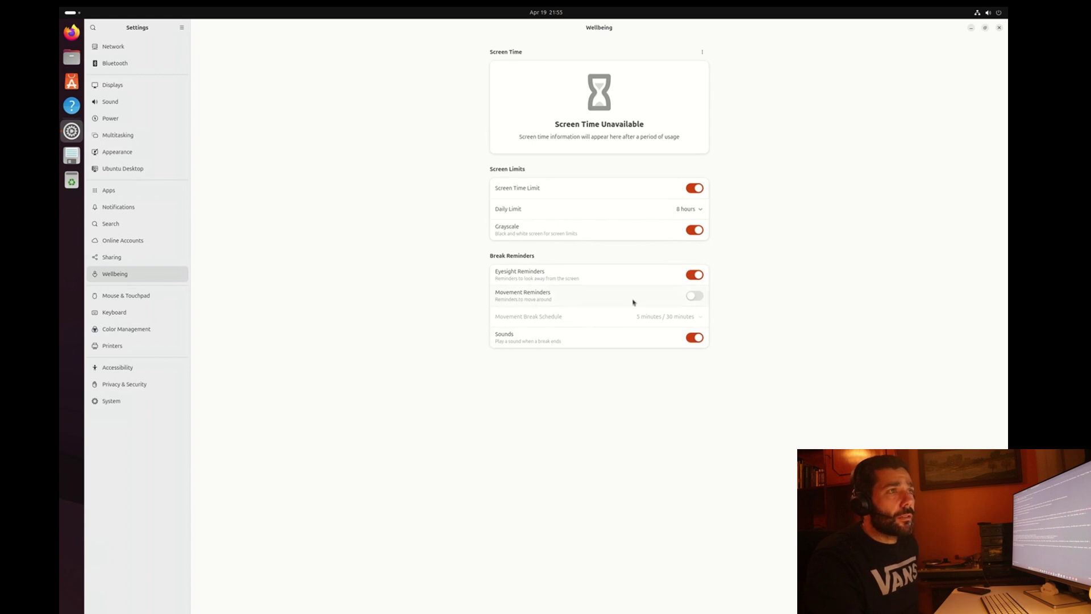
click(693, 296)
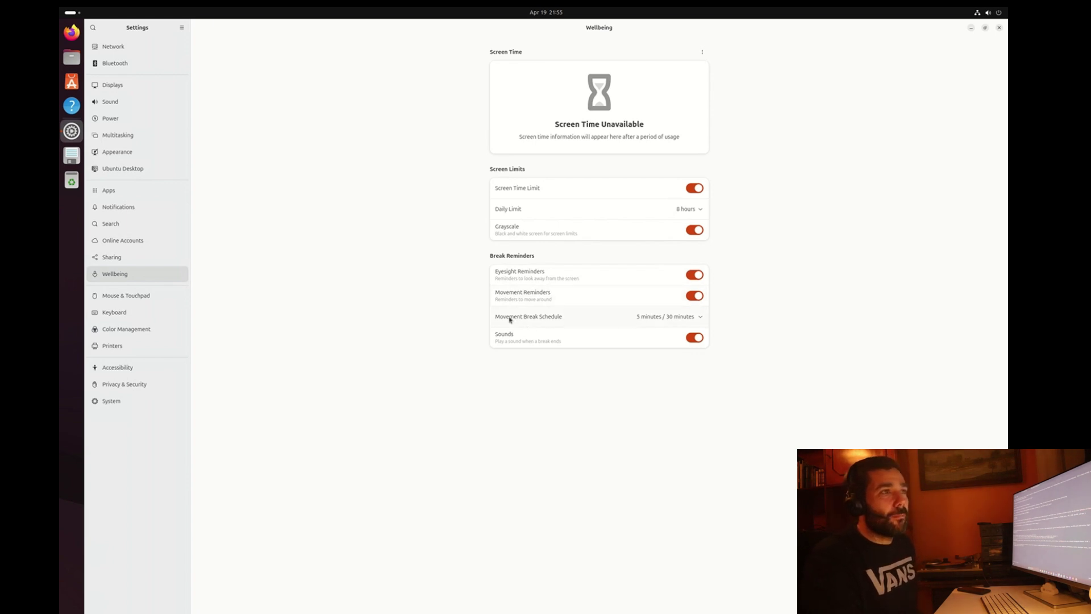
click(630, 323)
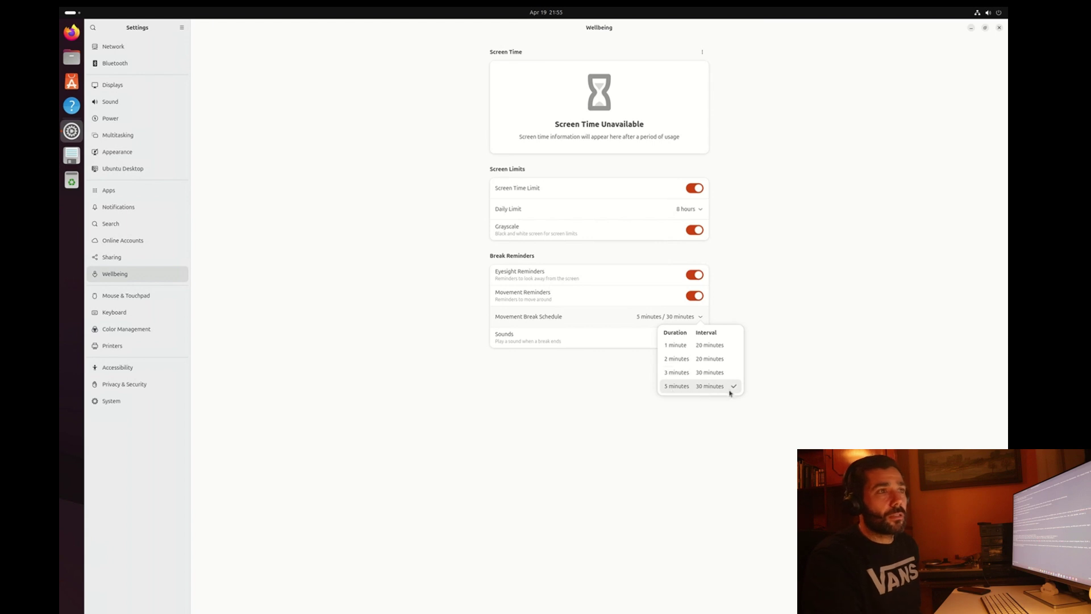
click(772, 142)
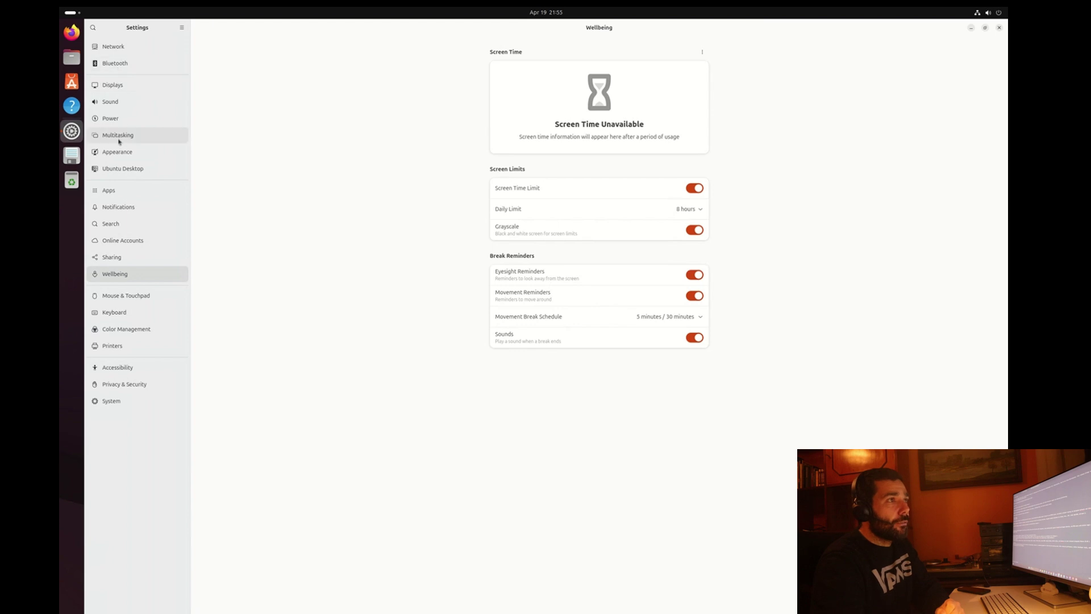
- On the Power page, try Power Saver, then return the power mode to Balanced
click(114, 118)
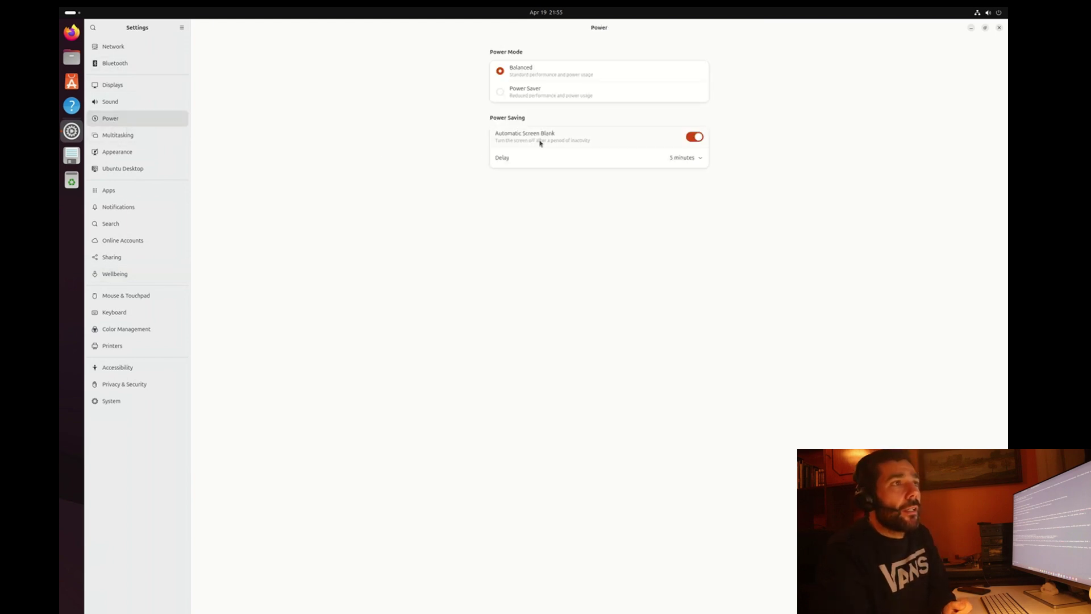
click(501, 93)
click(501, 71)
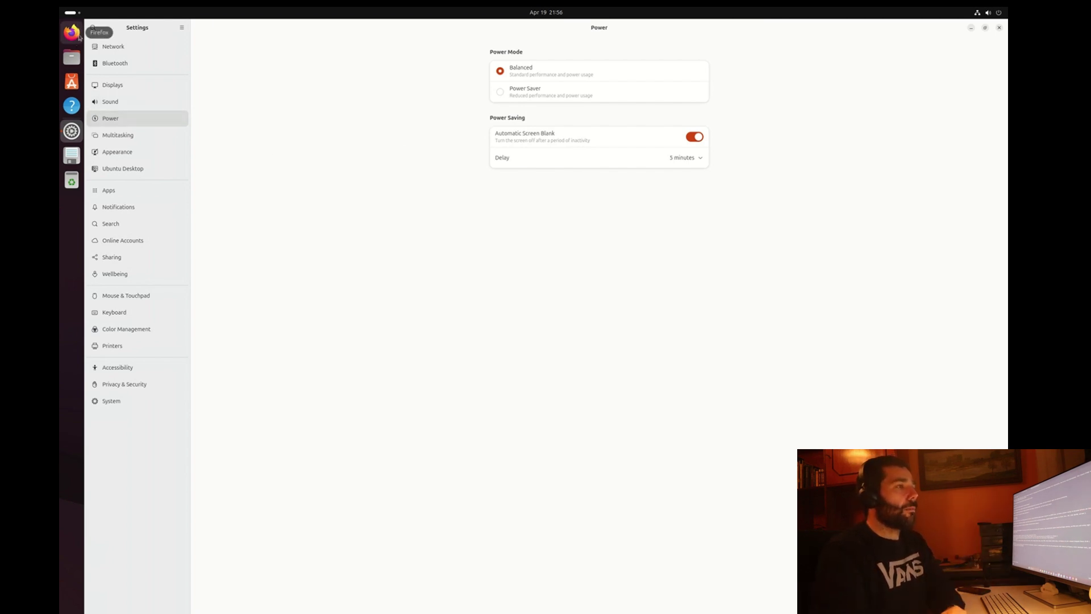
- Restore the Settings window, open Files from the dock, and rearrange both windows
click(985, 29)
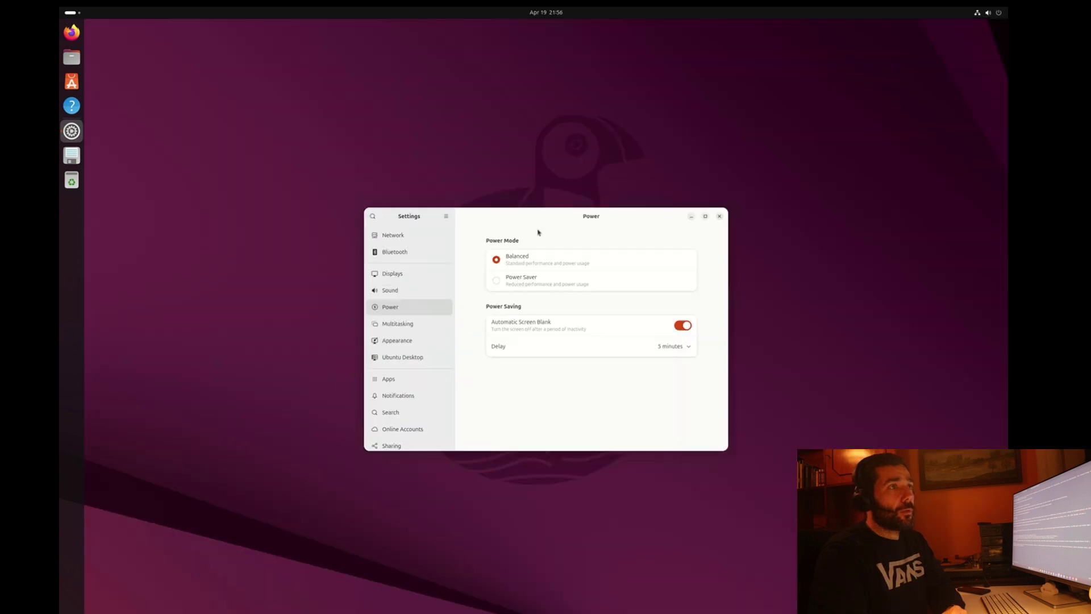
drag(531, 225, 480, 151)
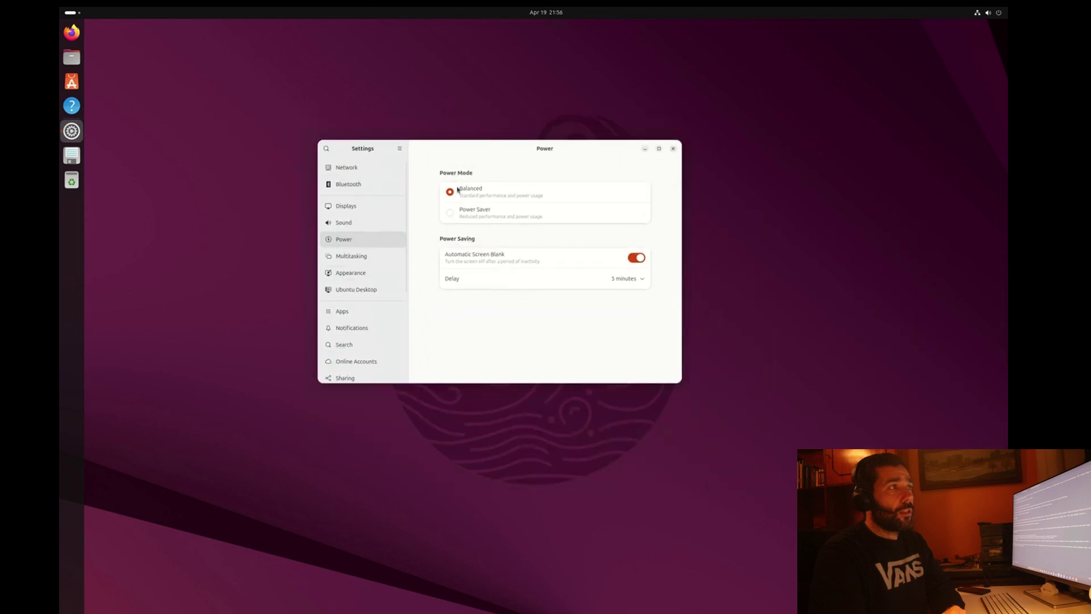
click(72, 57)
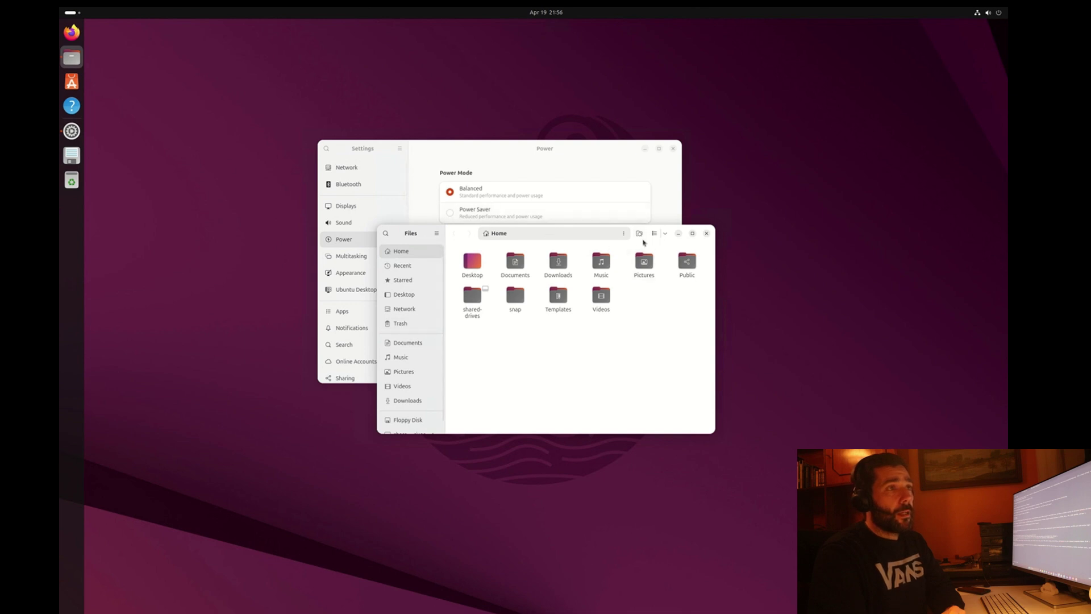
drag(641, 218, 793, 109)
drag(227, 83, 621, 367)
drag(369, 235, 590, 148)
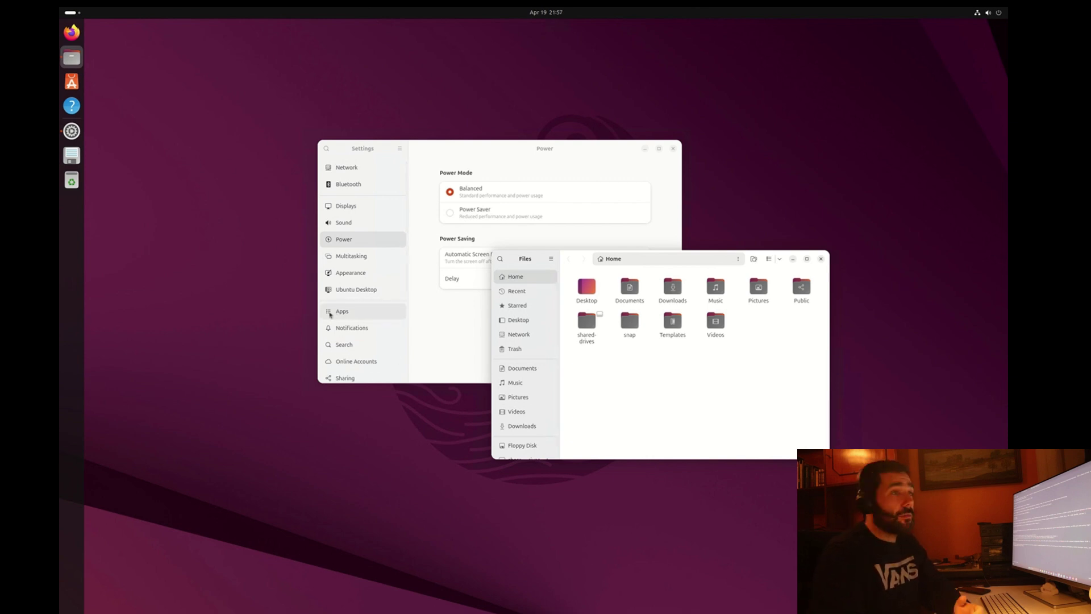
- Close Files and Settings, then bring up the quick settings panel
click(820, 260)
click(673, 148)
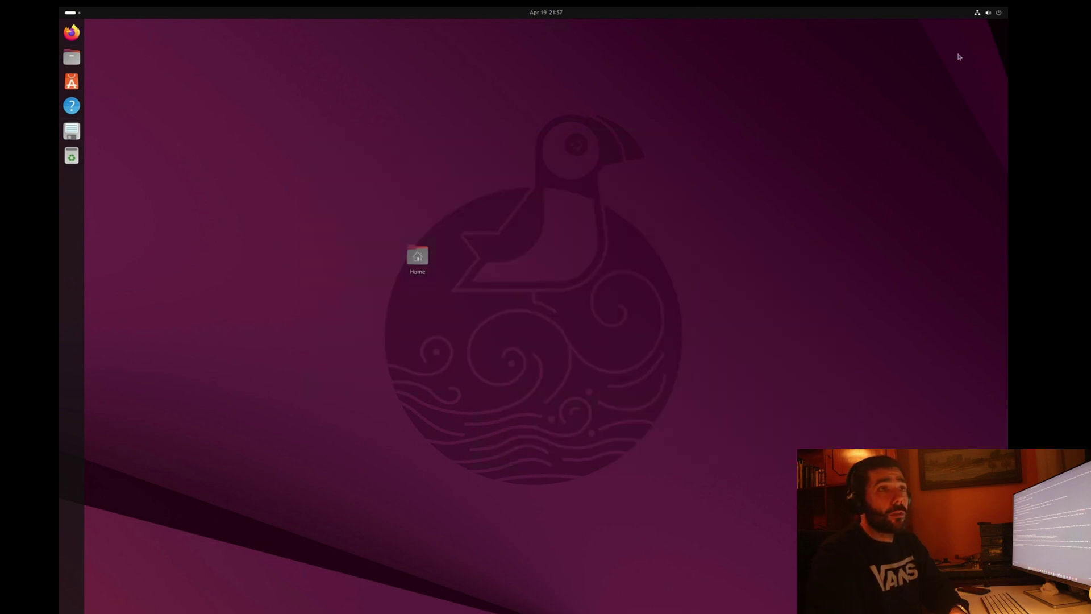
click(1000, 17)
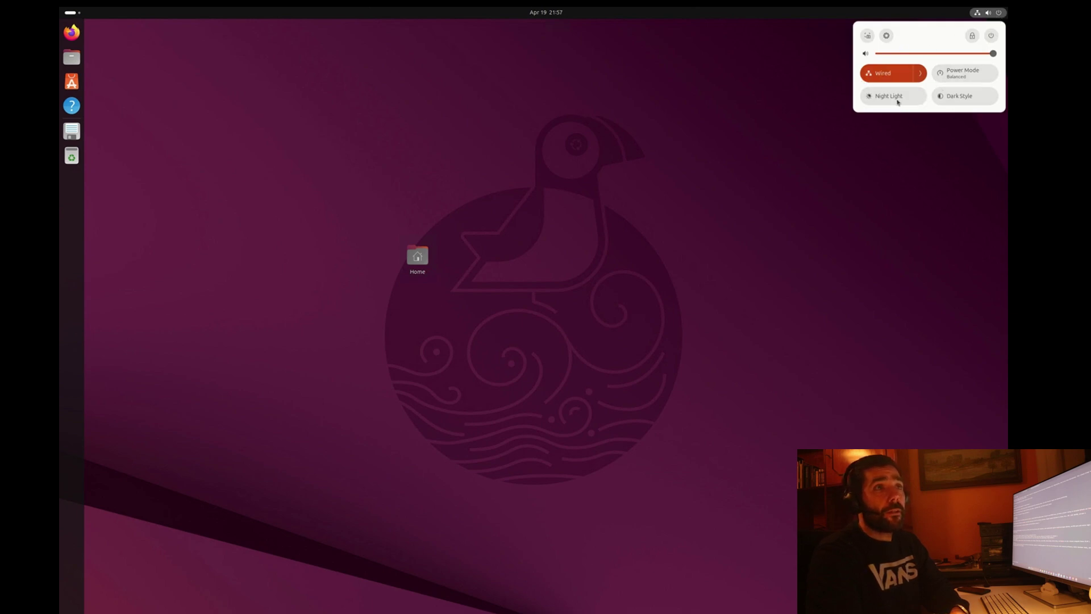
- Turn on Dark Style in quick settings after trying Night Light, then reopen Settings
click(888, 101)
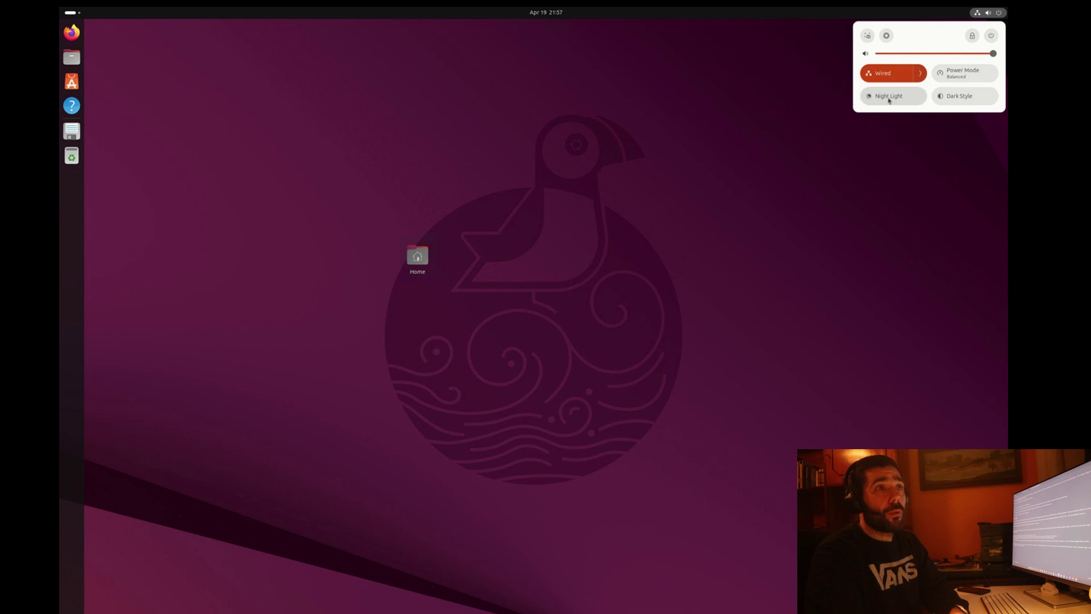
click(962, 100)
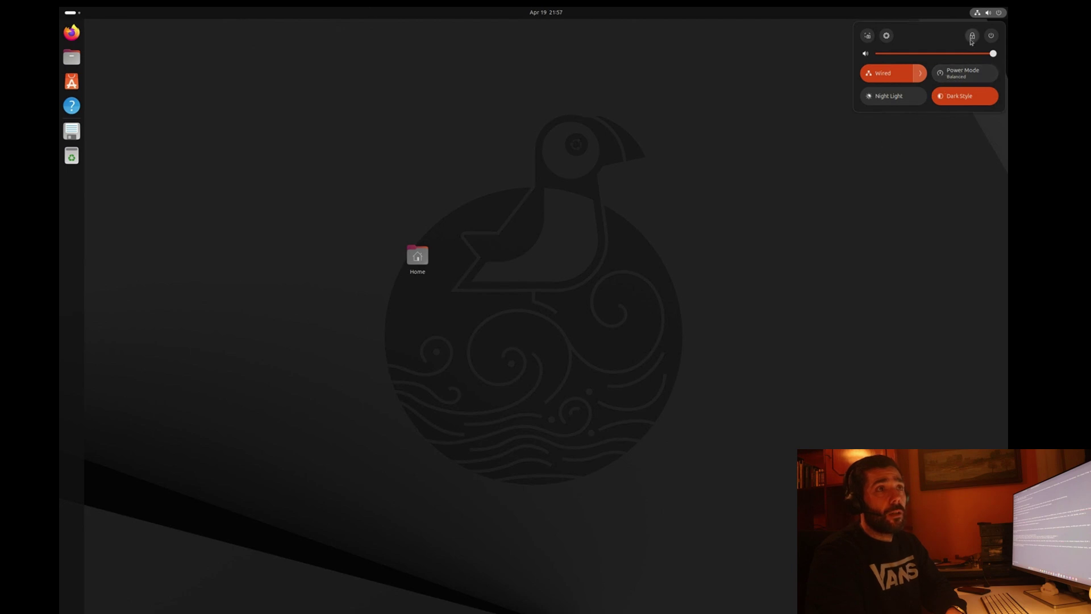
click(886, 36)
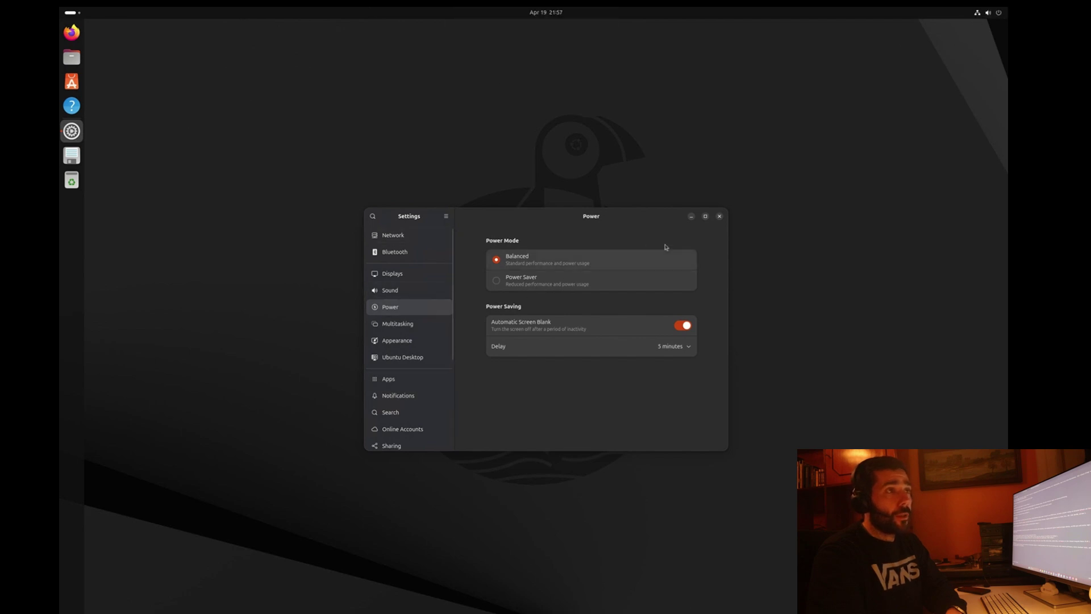
click(550, 14)
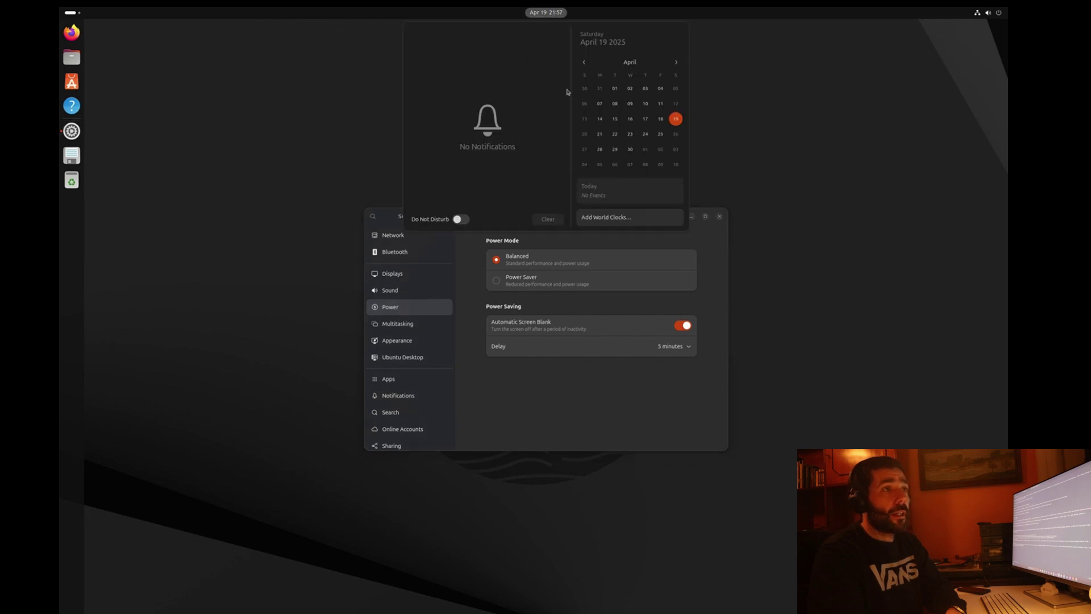
click(604, 218)
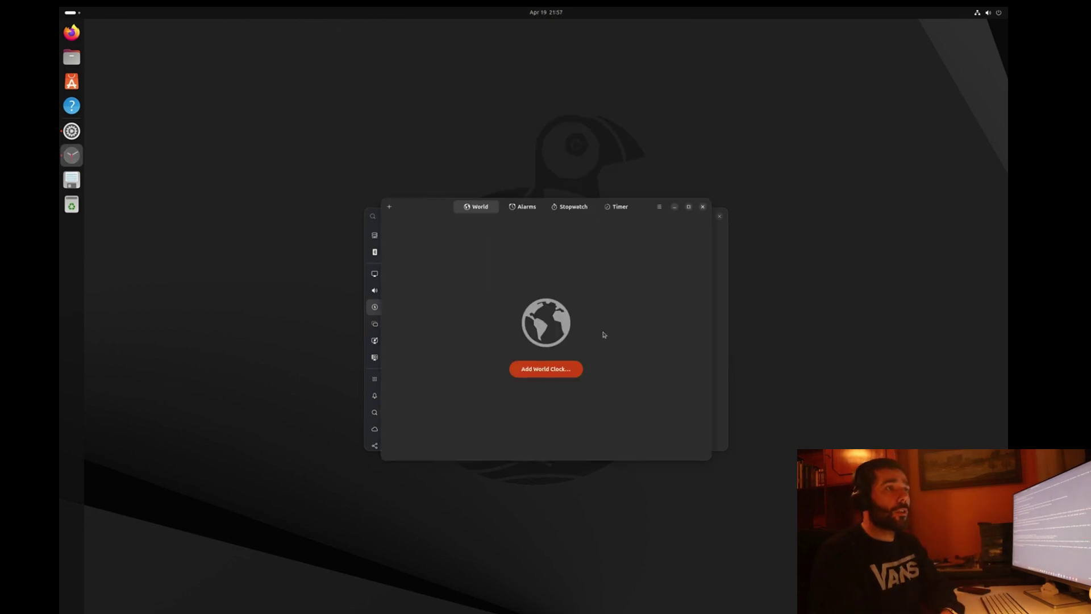
click(702, 207)
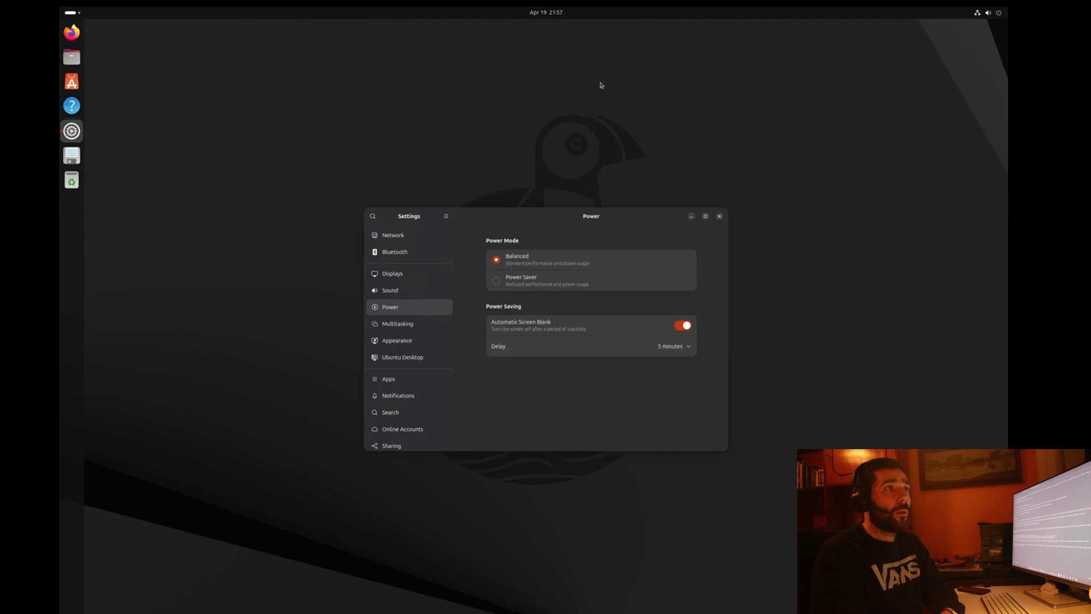
click(553, 13)
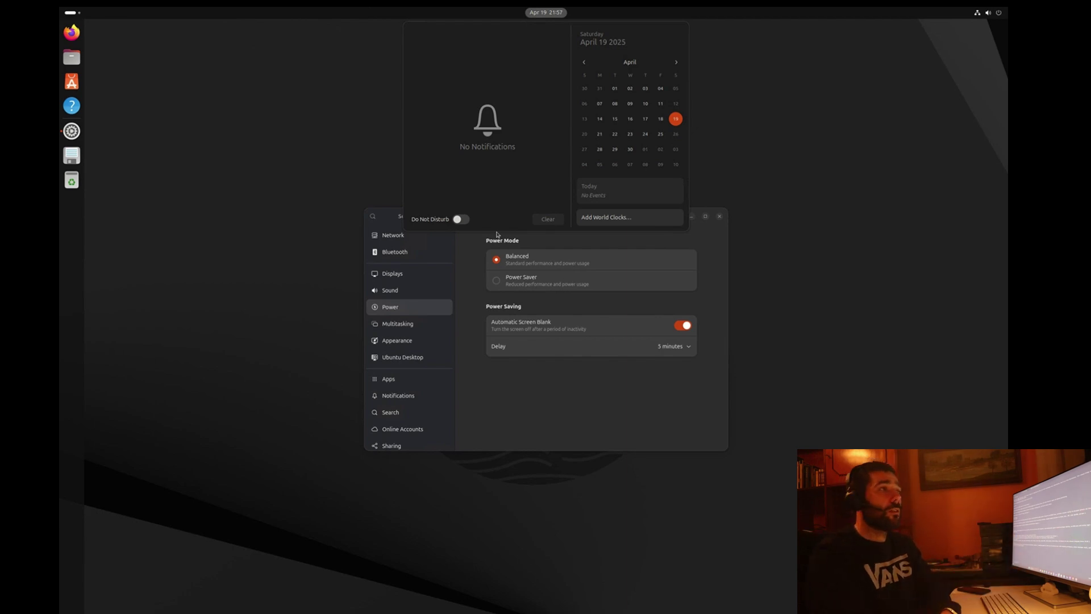
click(321, 146)
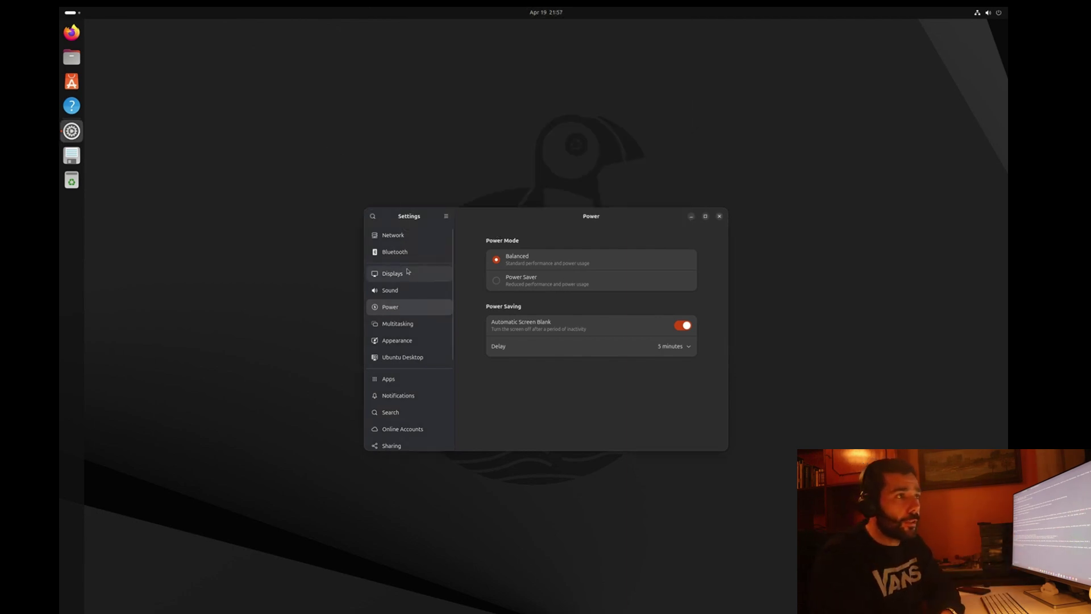
- Browse the Network, Bluetooth and Displays pages, maximize Settings, and go to Sound
click(402, 236)
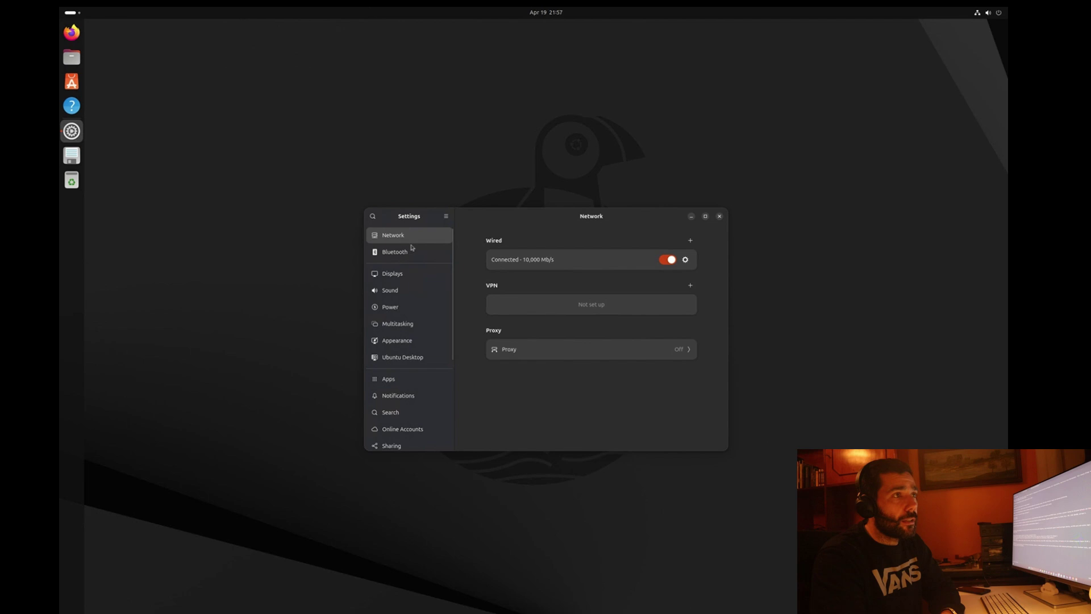
click(412, 255)
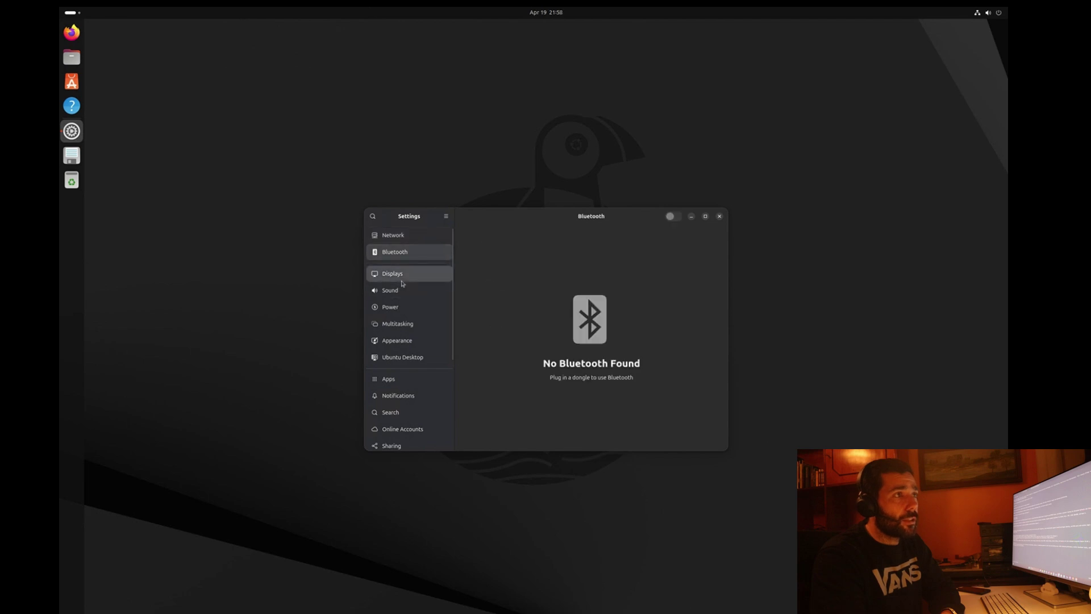
click(398, 275)
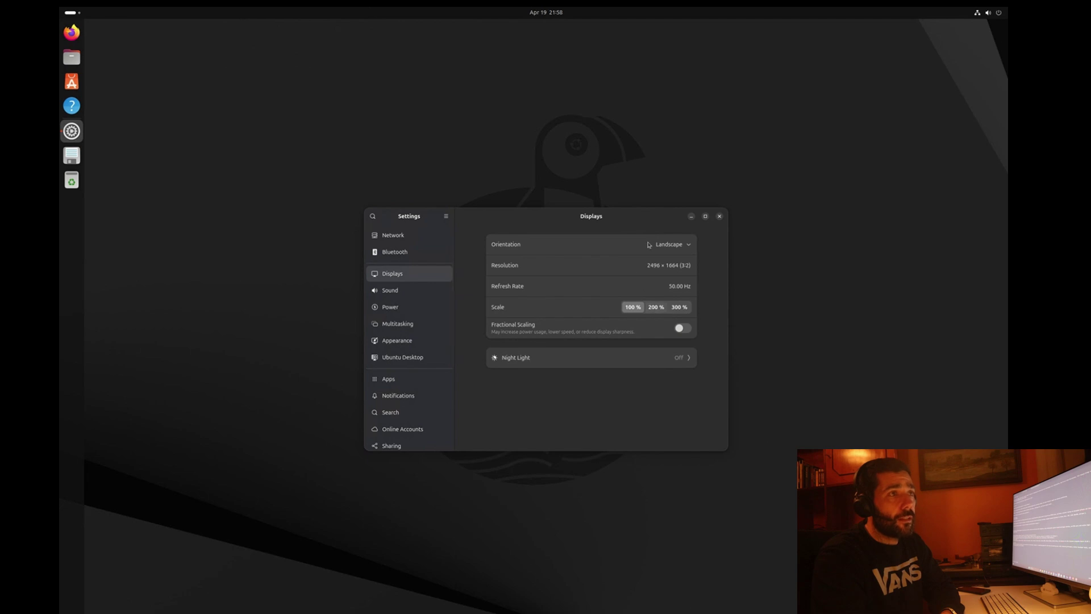
click(705, 216)
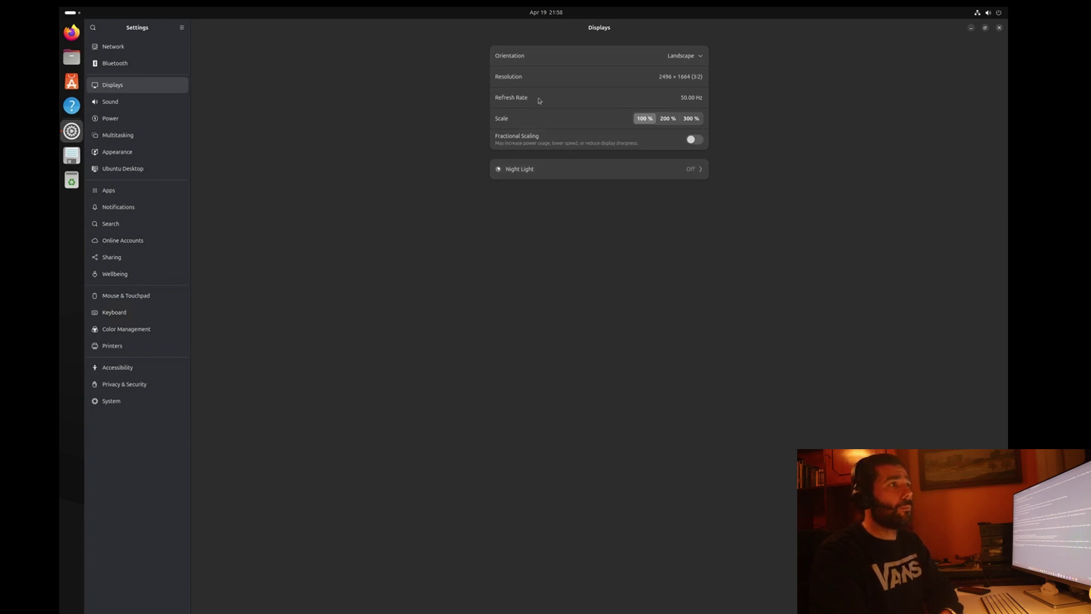
click(115, 106)
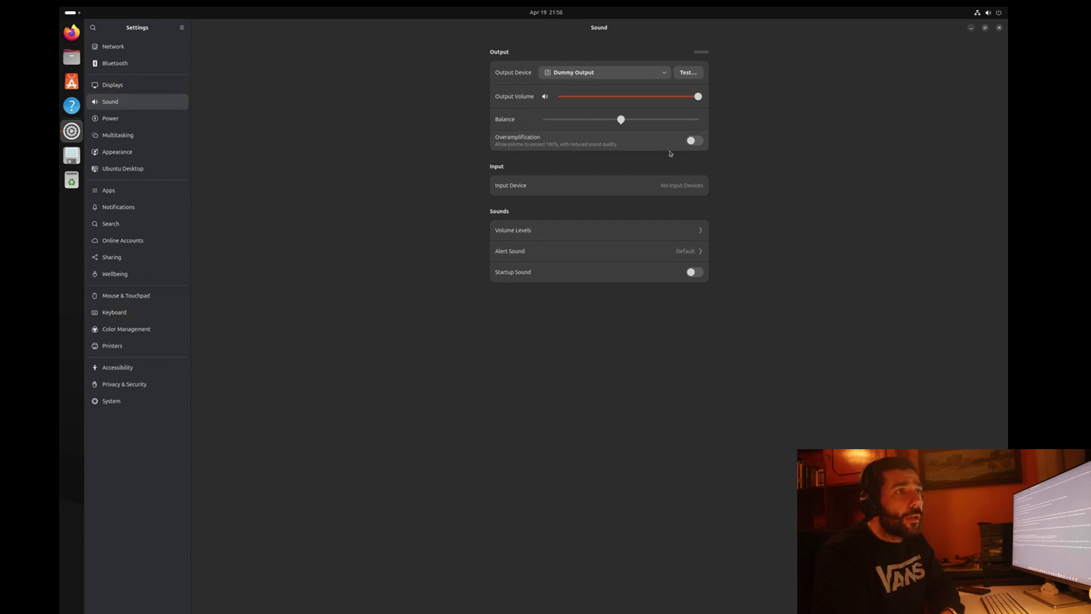
- Try raising the volume past 100% with Overamplification, then switch Overamplification back off
click(694, 142)
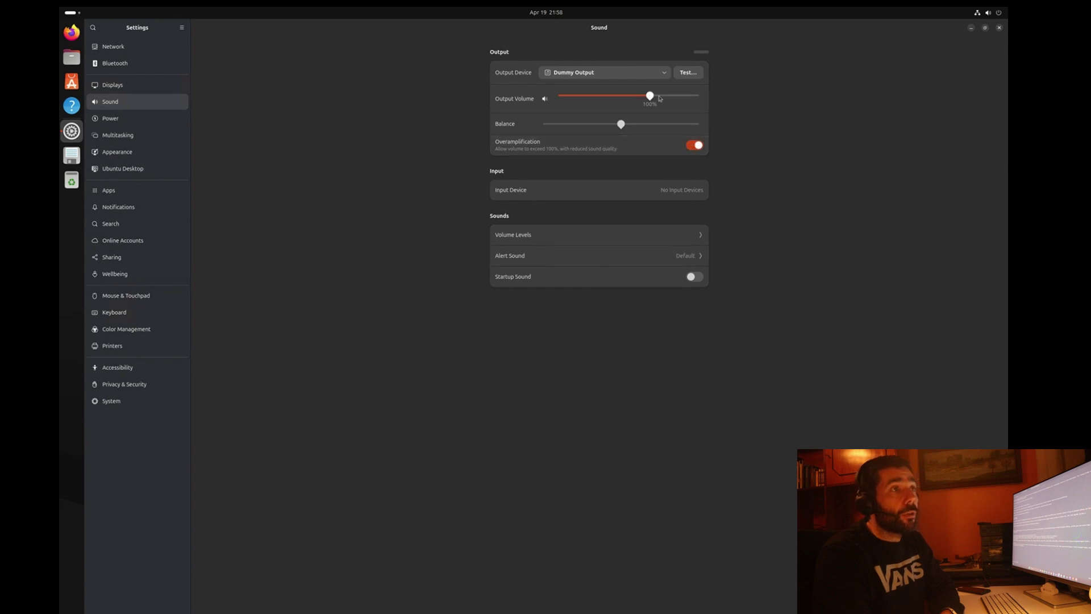
drag(660, 98, 680, 98)
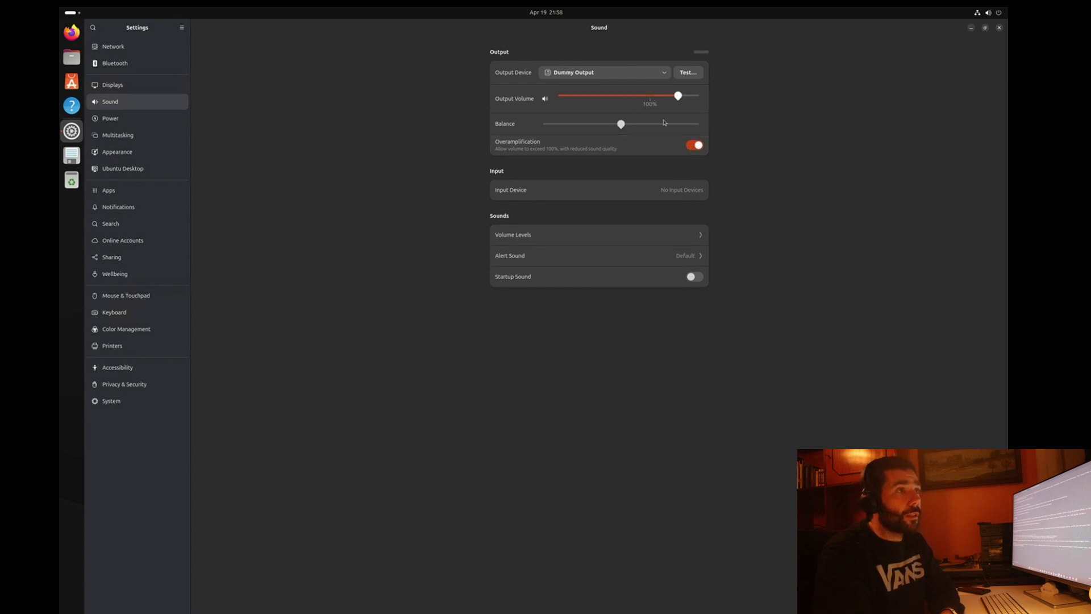
click(695, 145)
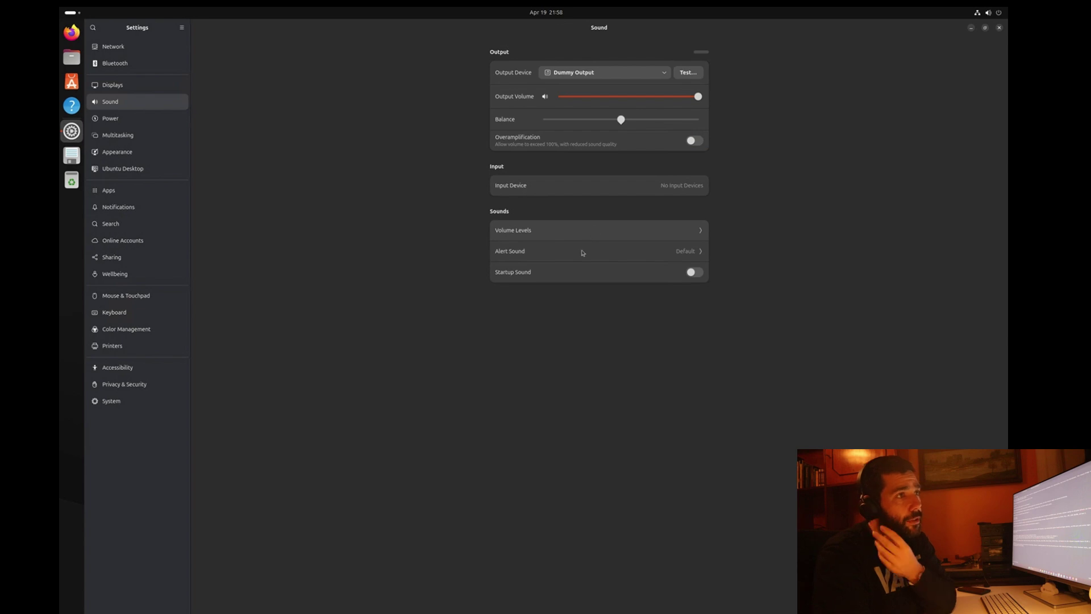
- Look over the Power and Multitasking pages, then move on to the Appearance page
click(136, 121)
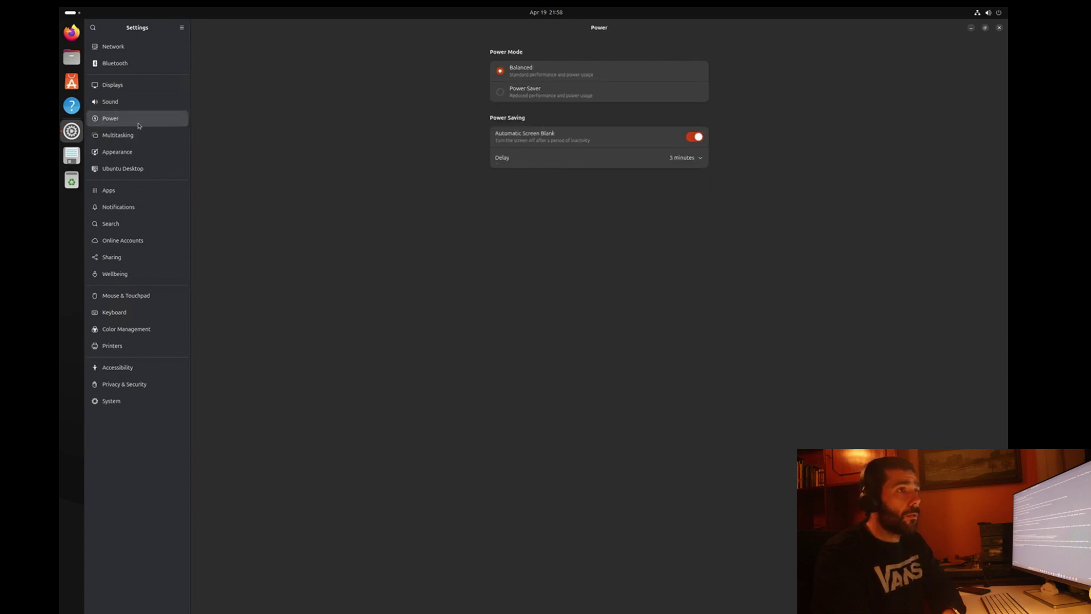
click(134, 138)
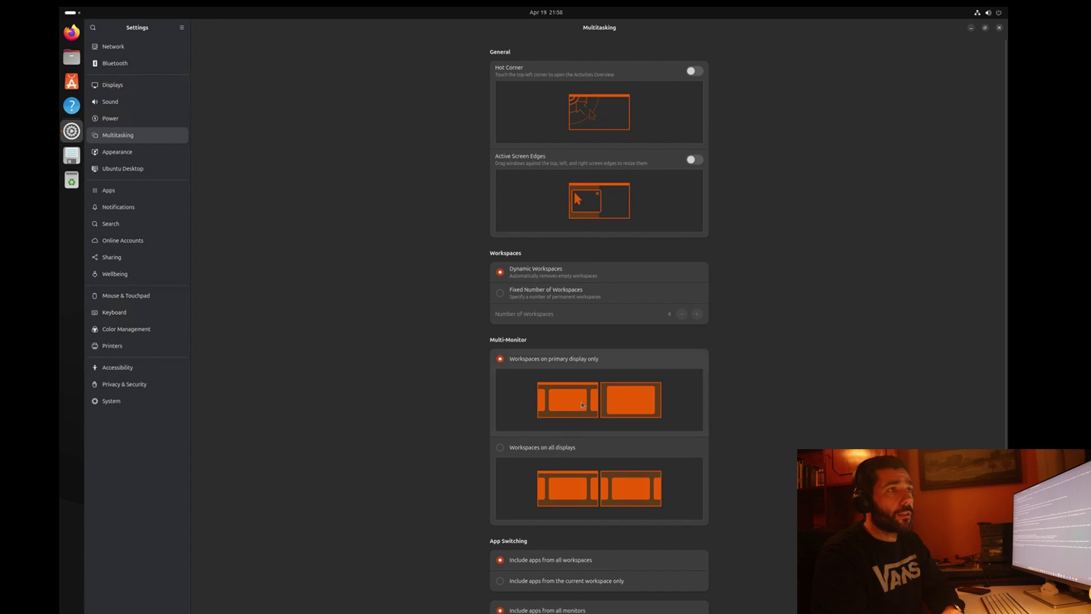
scroll(367, 362, down, 1)
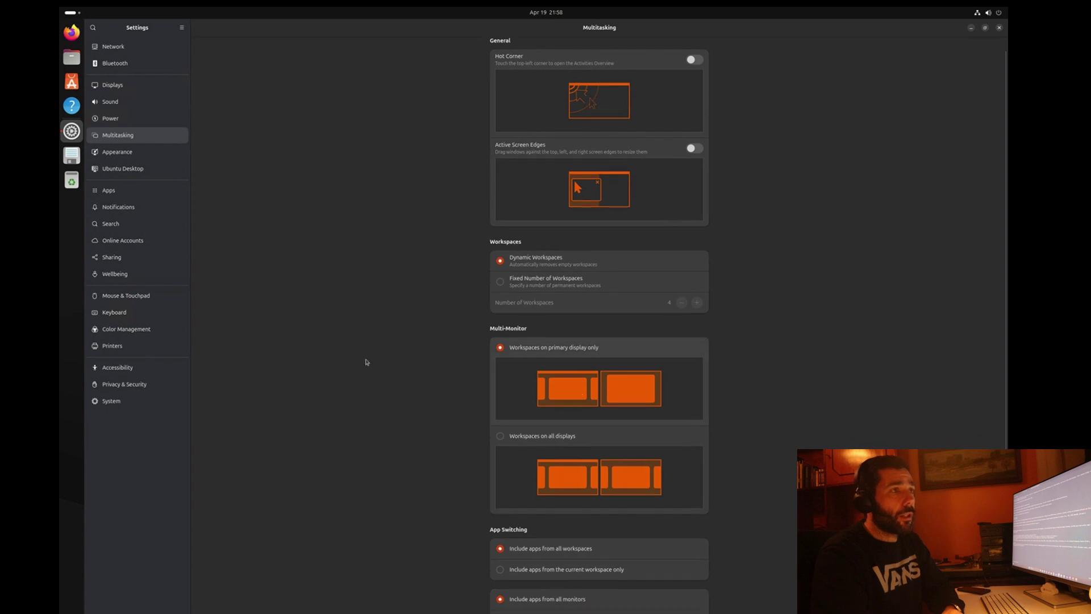
click(116, 152)
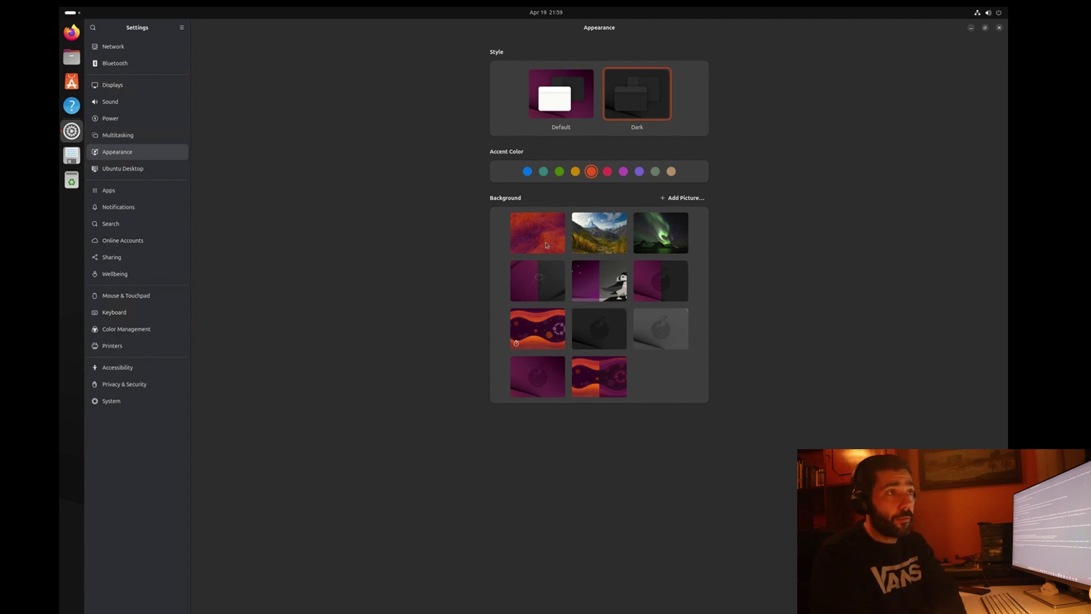
- Set the puffin wallpaper as the desktop background and go to the Ubuntu Desktop page
click(608, 293)
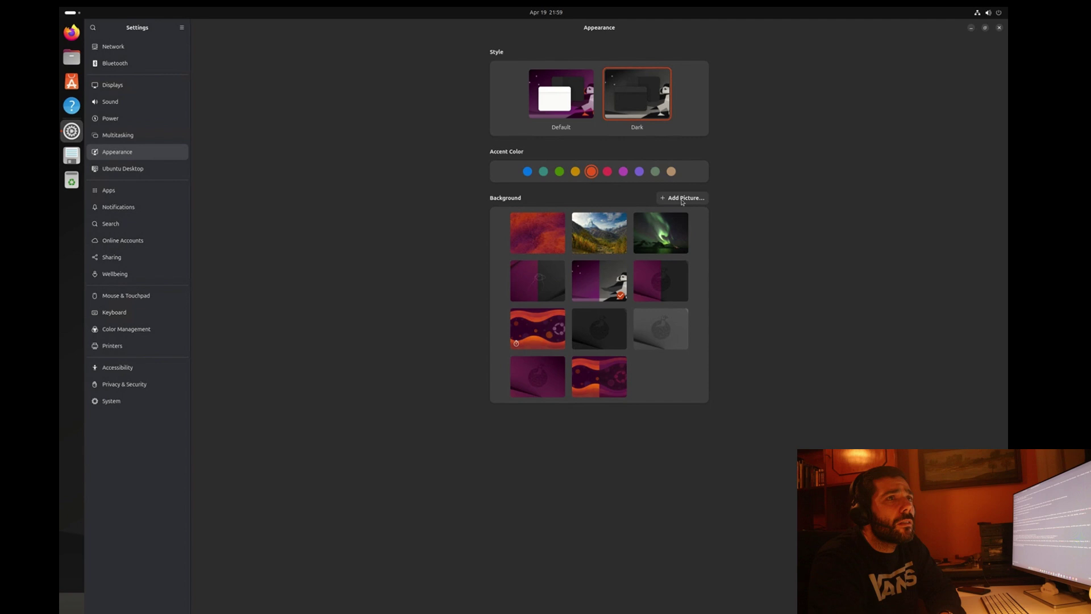
click(130, 176)
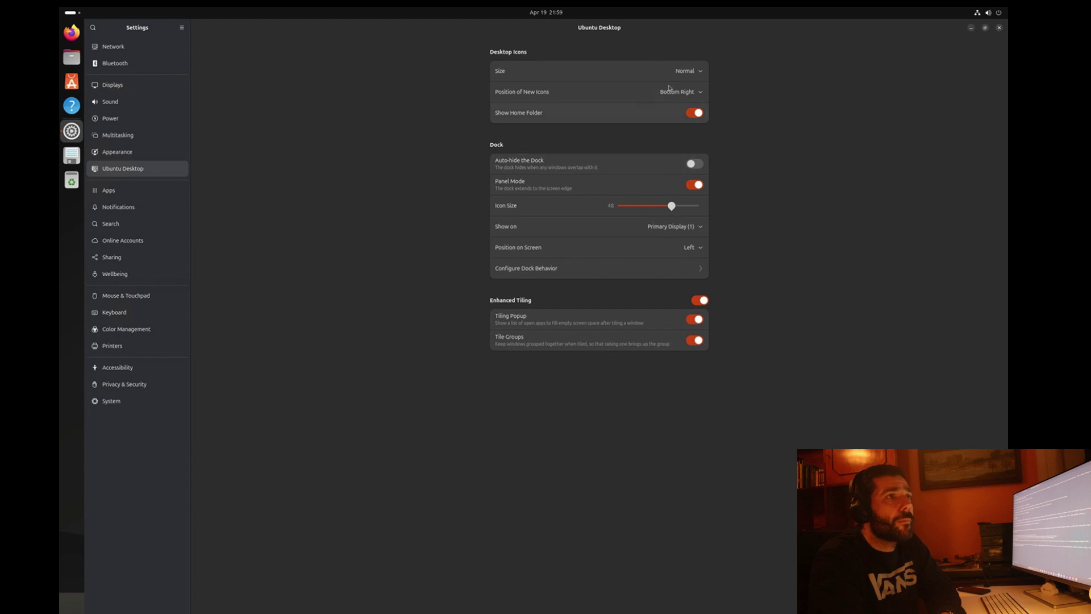
- Set desktop icon size to Small, keeping new icon placement at Bottom Right
click(686, 74)
click(693, 89)
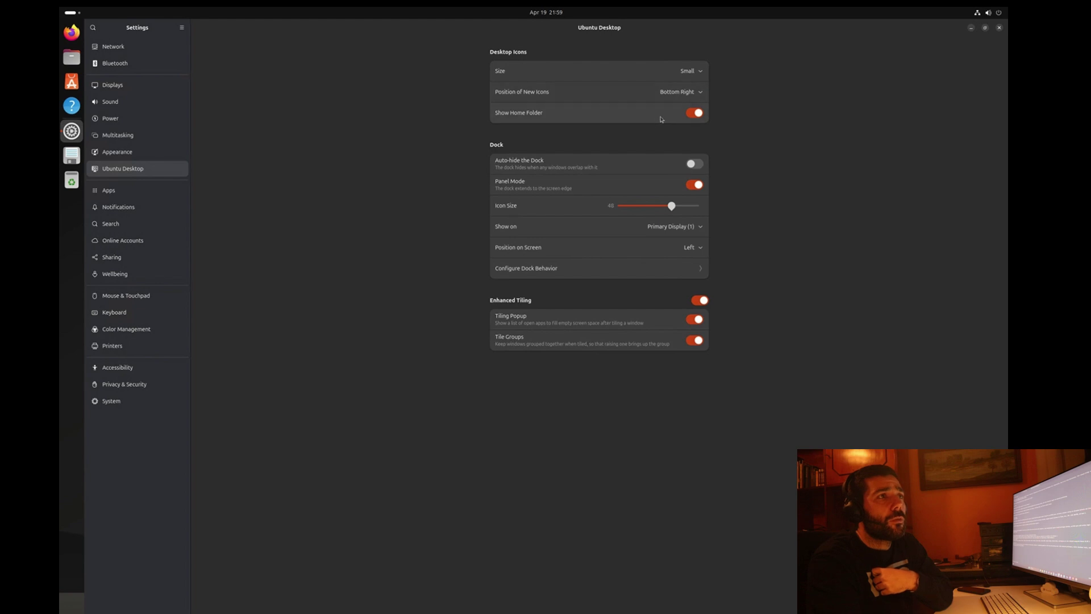
click(703, 96)
click(806, 110)
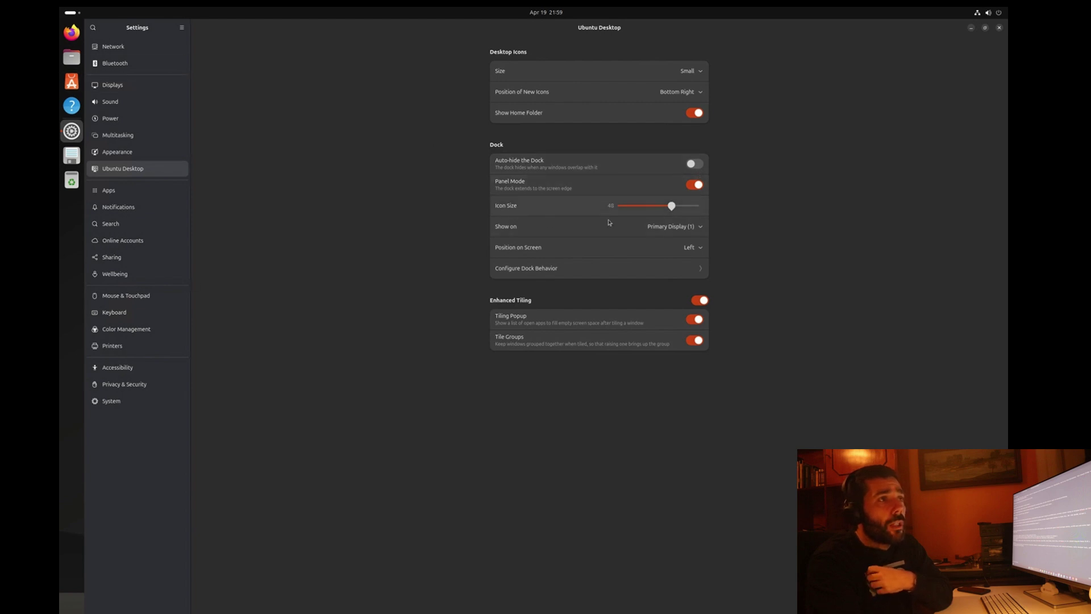
- Shrink the dock icon size and move the dock to the bottom of the screen
drag(672, 207, 652, 209)
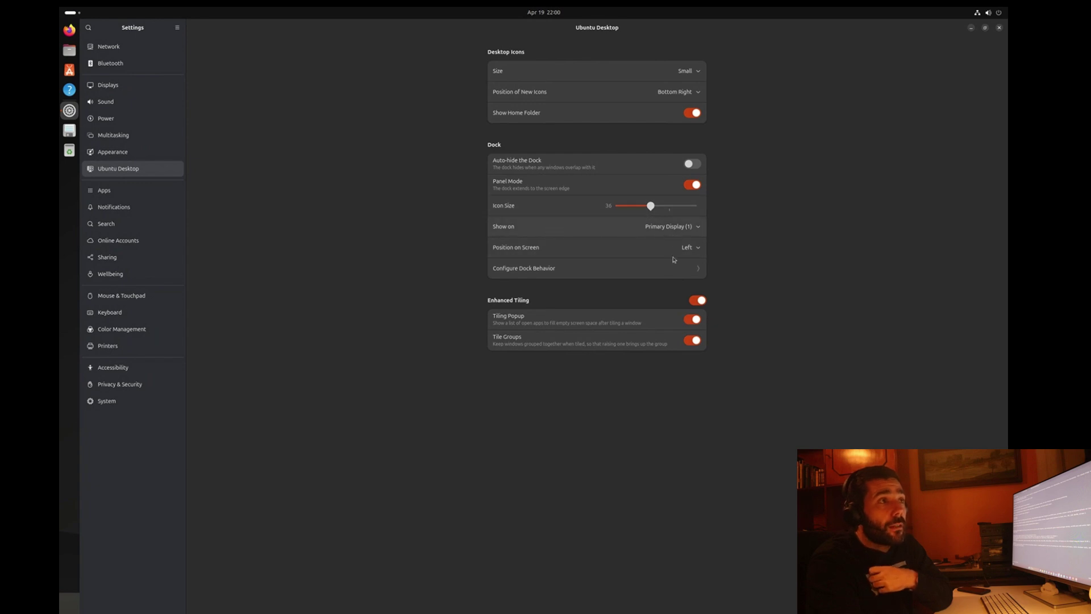
click(701, 250)
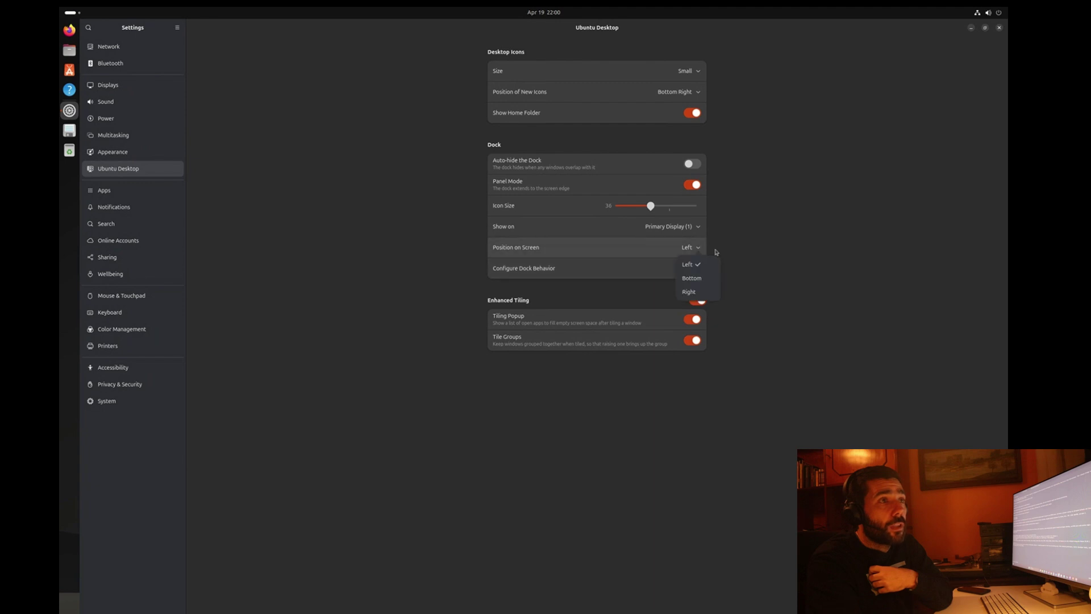
click(698, 283)
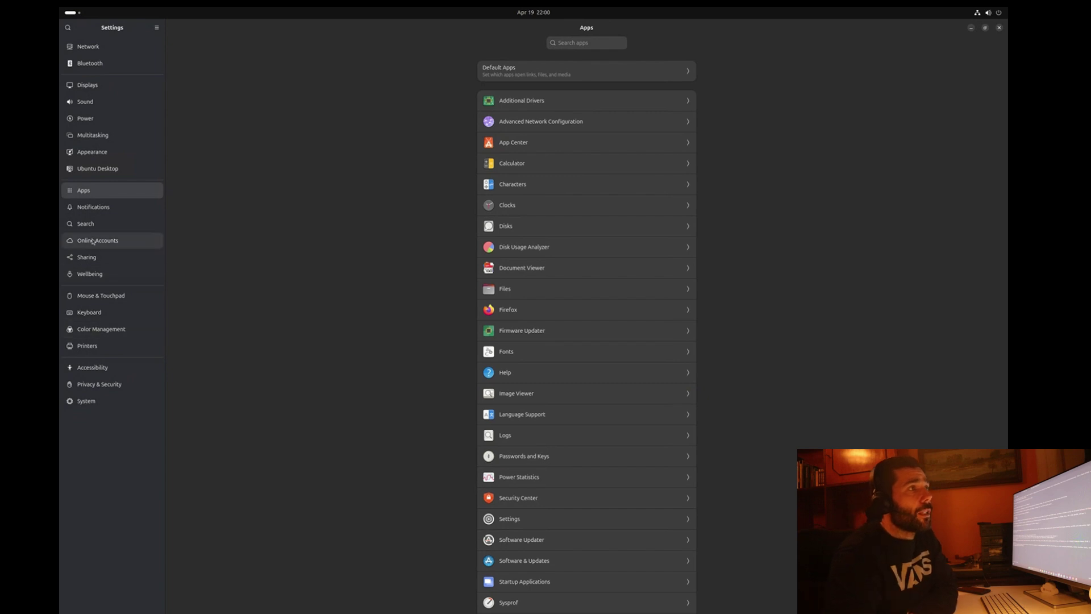
- Glance at the Online Accounts page, then close the Settings window
click(93, 241)
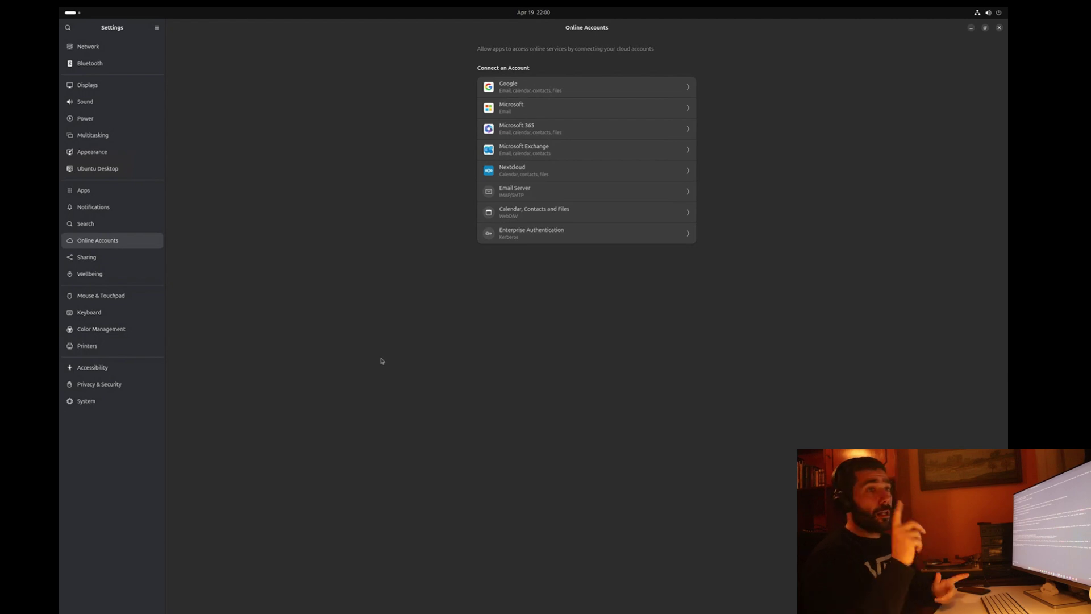
click(999, 28)
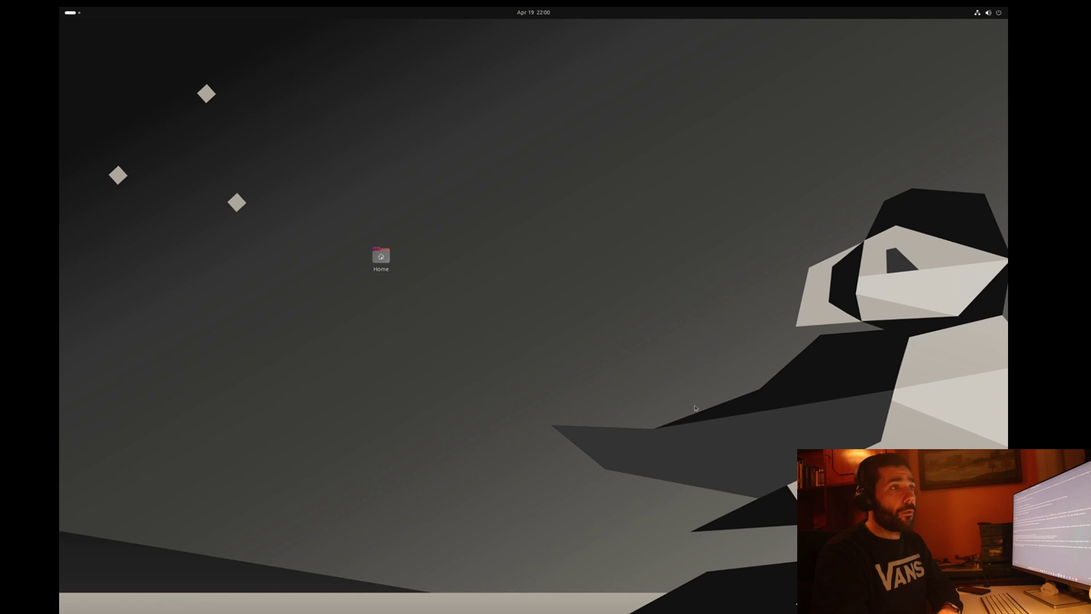
- Open IoTSecurityWhitepaper-FinalReport.pdf from Downloads in Document Viewer and maximize the window
key(super+a)
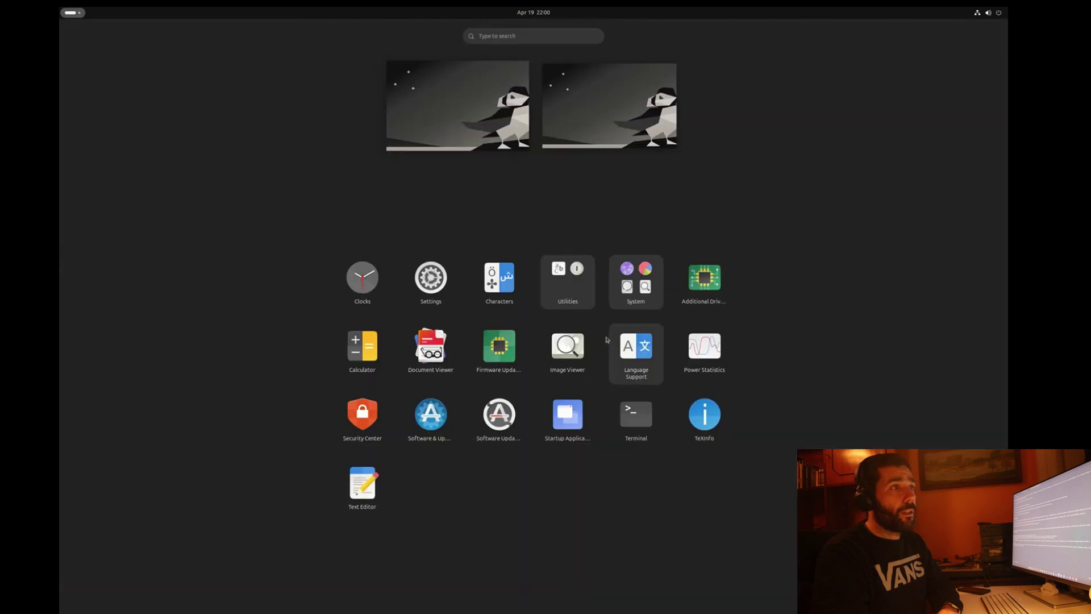
click(424, 344)
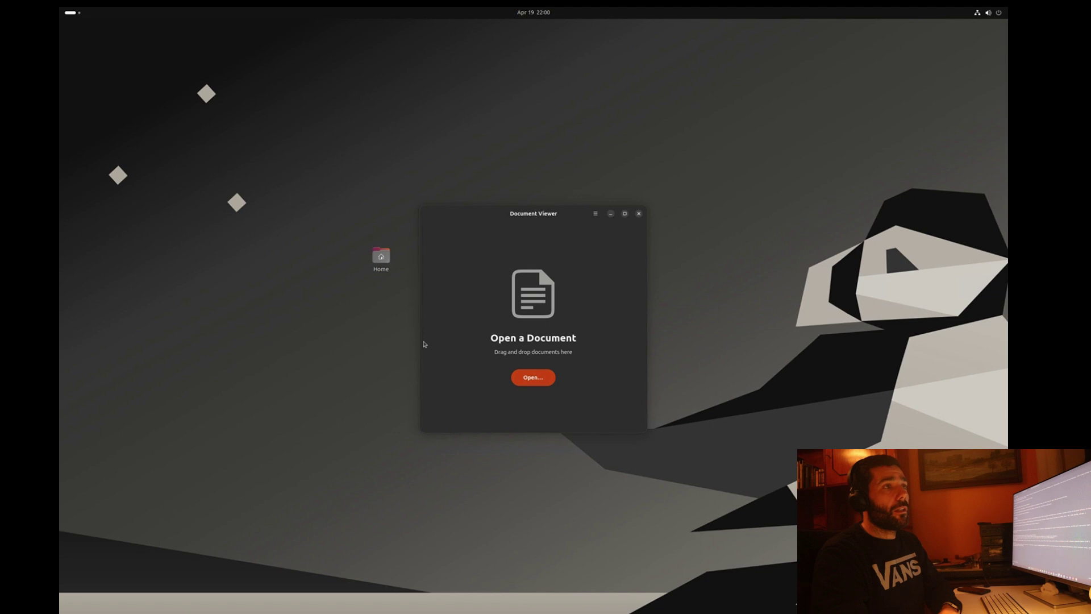
click(534, 380)
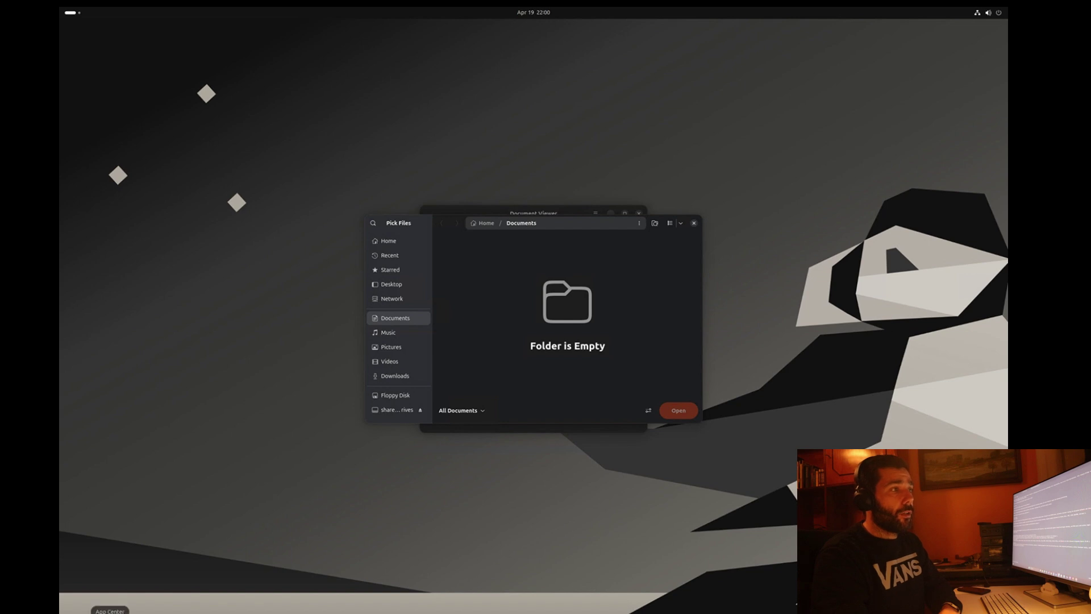
click(395, 375)
double_click(458, 271)
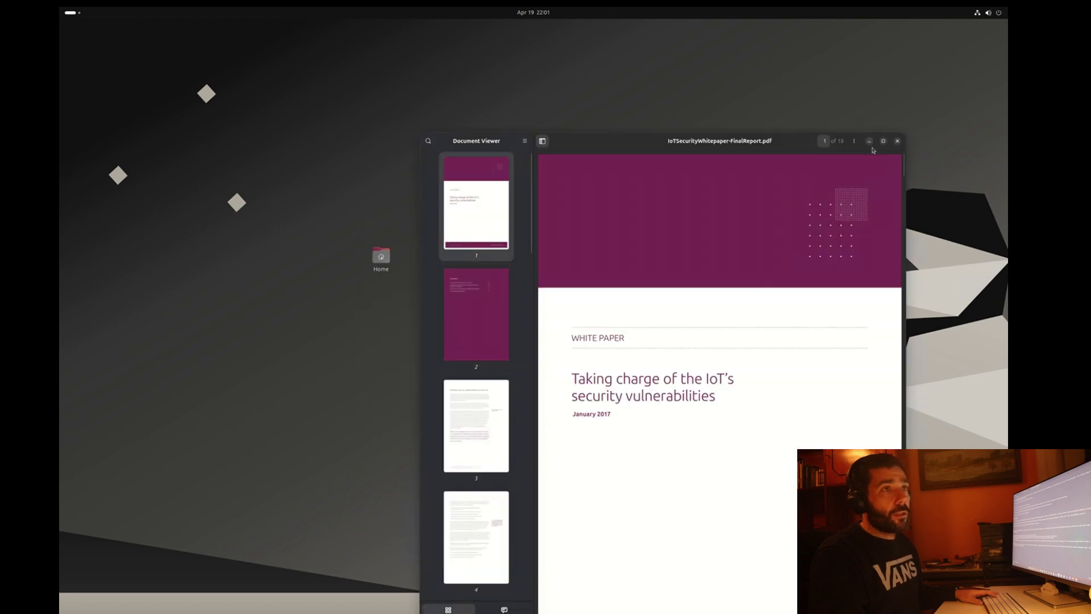
click(883, 141)
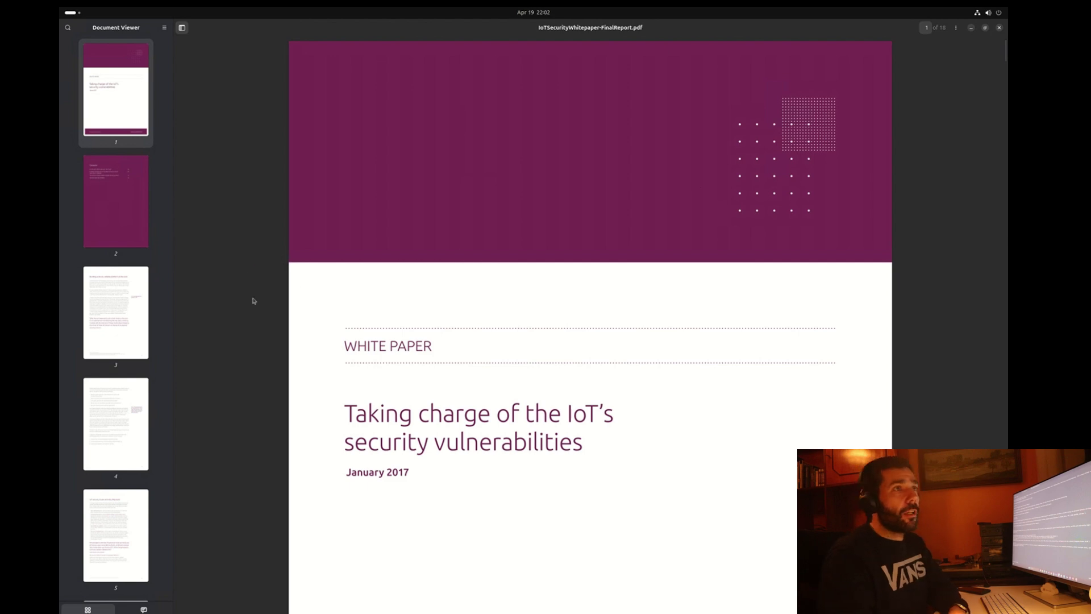
- Move between the title page and the Contents page using the page thumbnails
scroll(251, 302, down, 2)
click(99, 228)
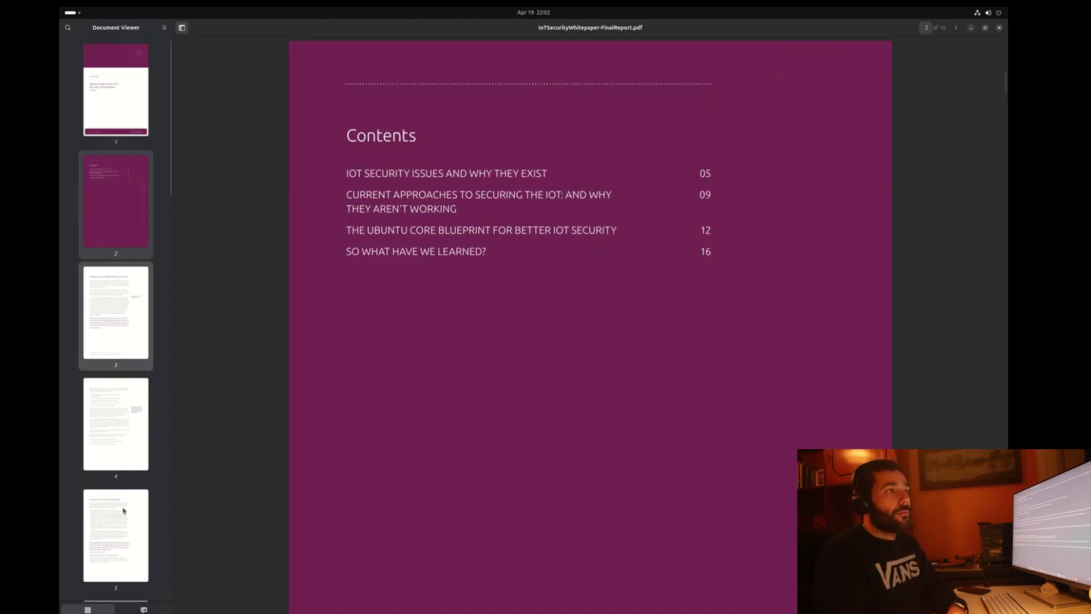
key(Right)
key(Right)
key(Right)
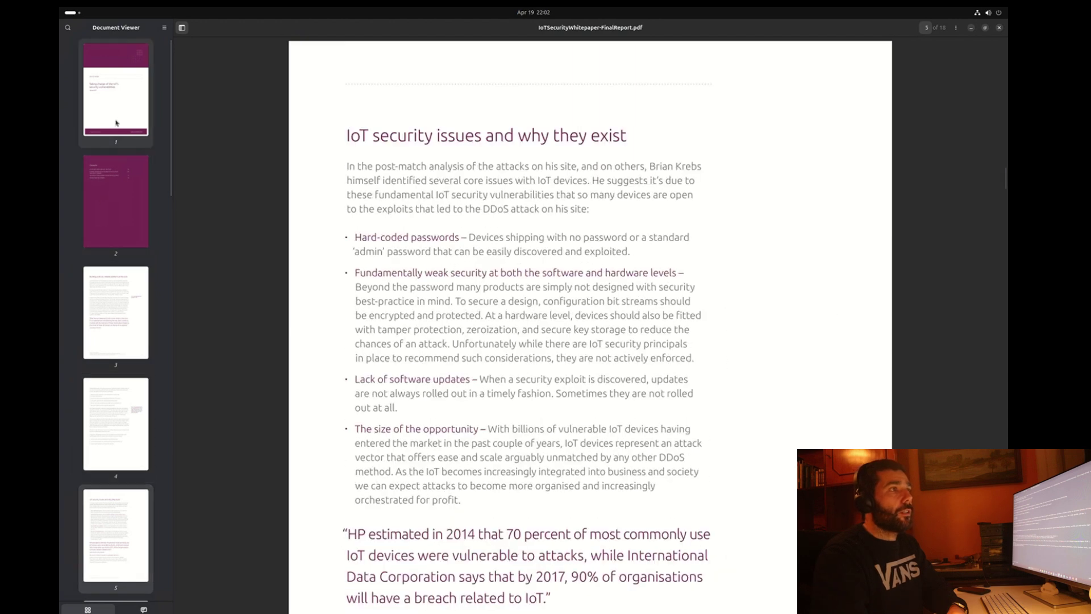
click(116, 124)
click(118, 205)
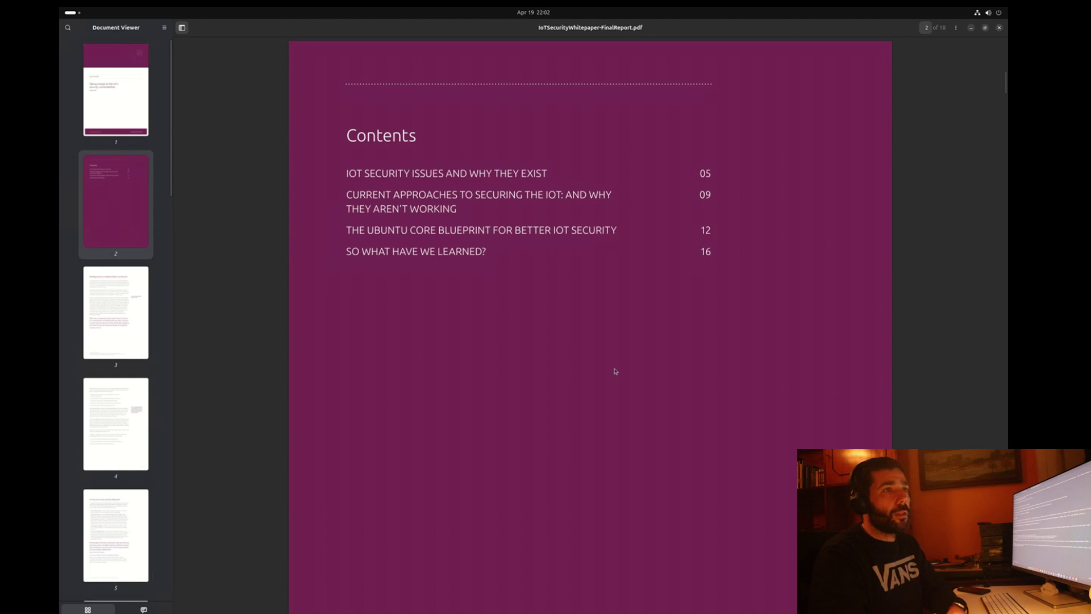
- Scroll the thumbnails to view page 13's OS size chart and page 14, then close the viewer
scroll(616, 380, down, 10)
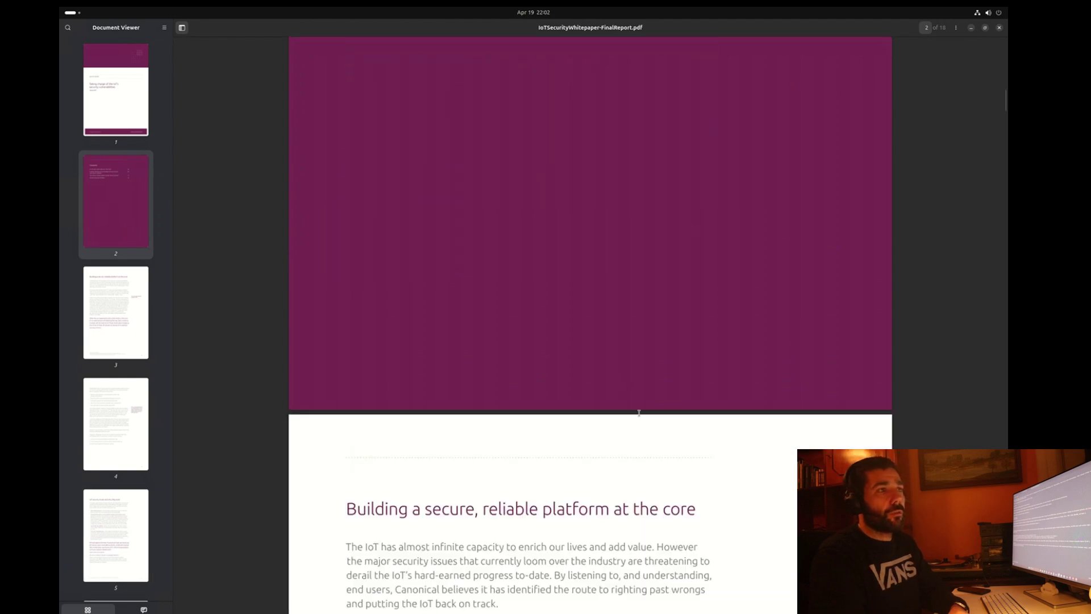
scroll(638, 412, down, 15)
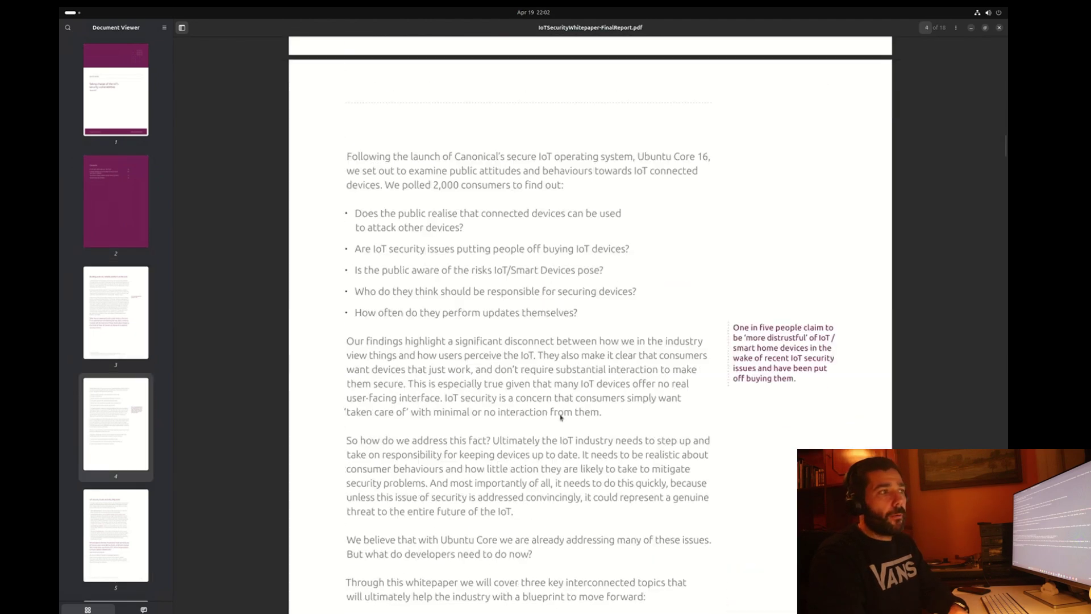
scroll(561, 418, down, 10)
scroll(121, 468, down, 5)
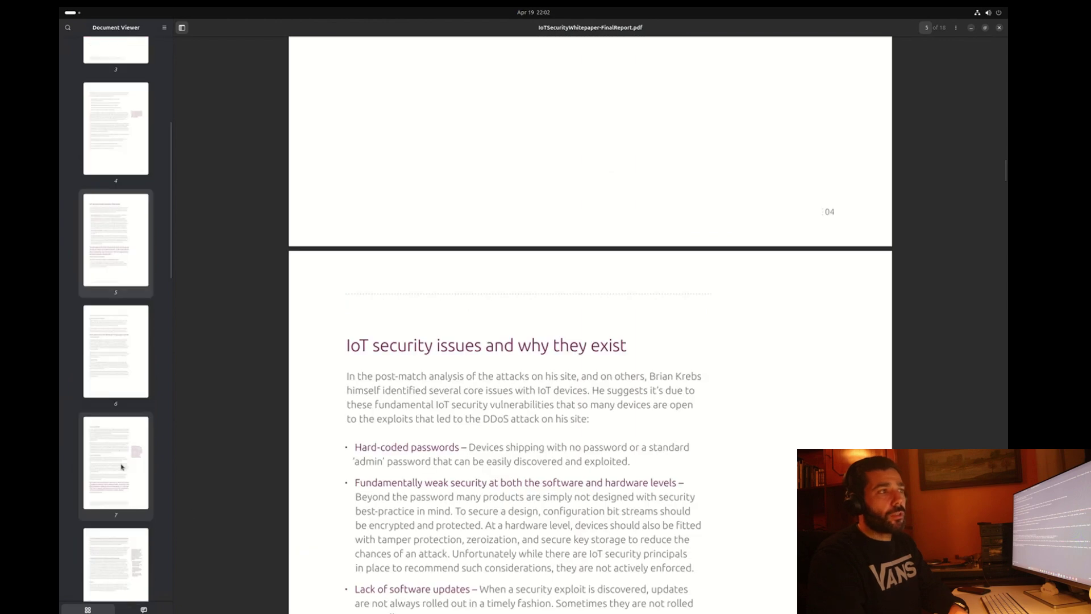
scroll(121, 467, down, 15)
click(116, 486)
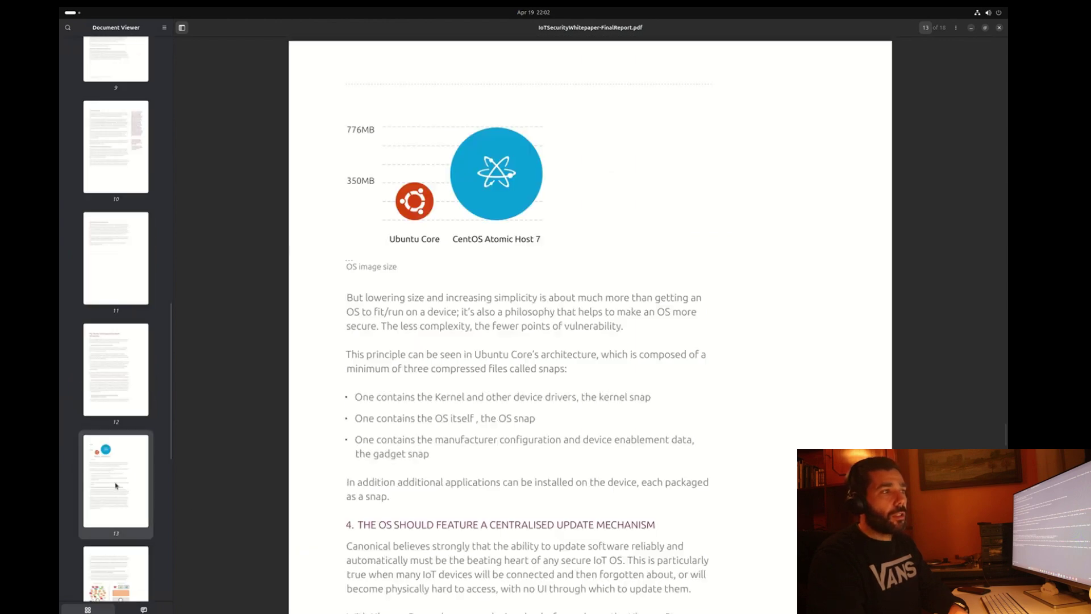
scroll(119, 503, down, 3)
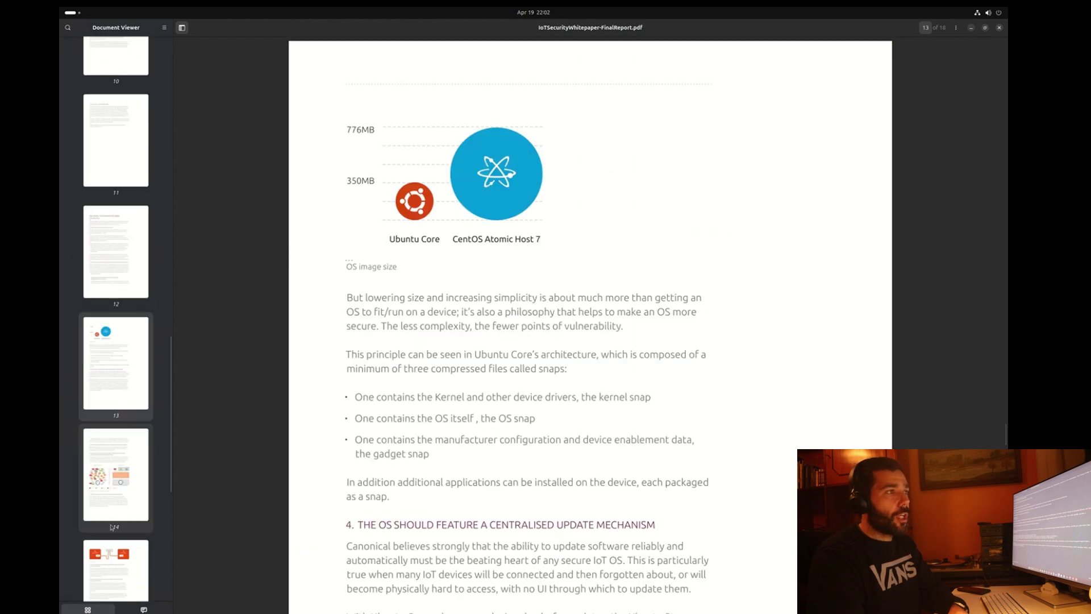
click(149, 479)
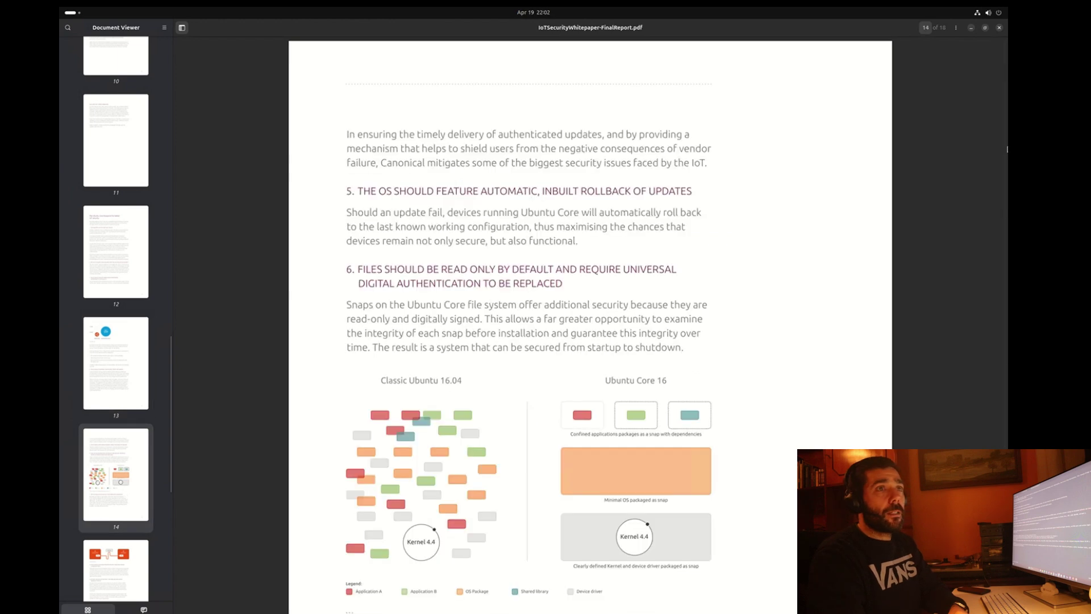
click(1000, 28)
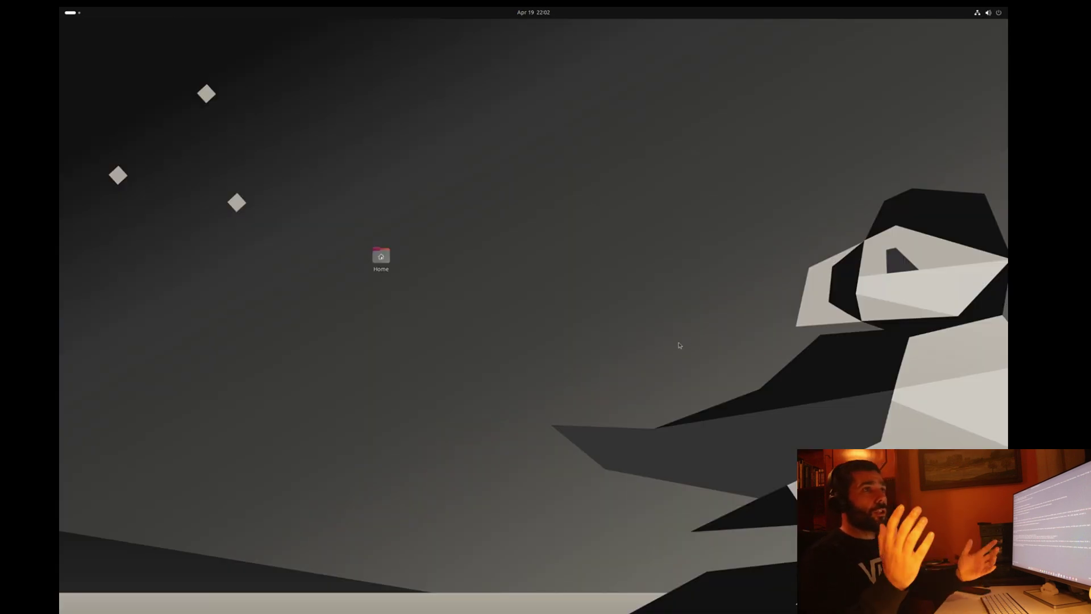